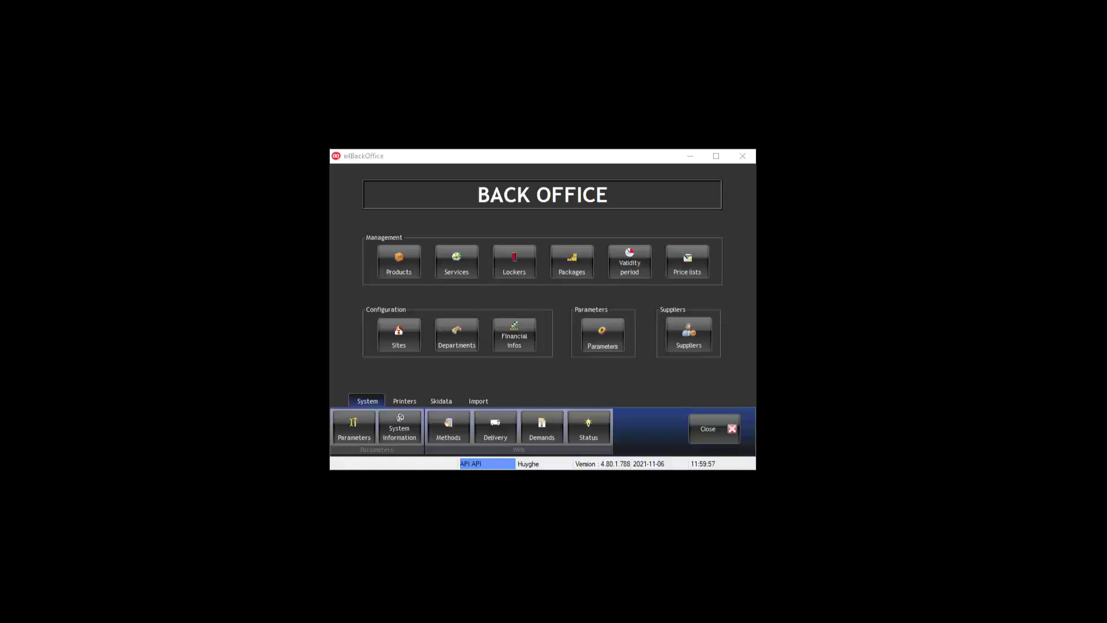
Open the current inventory list from product management and look through the stocked products
click(398, 257)
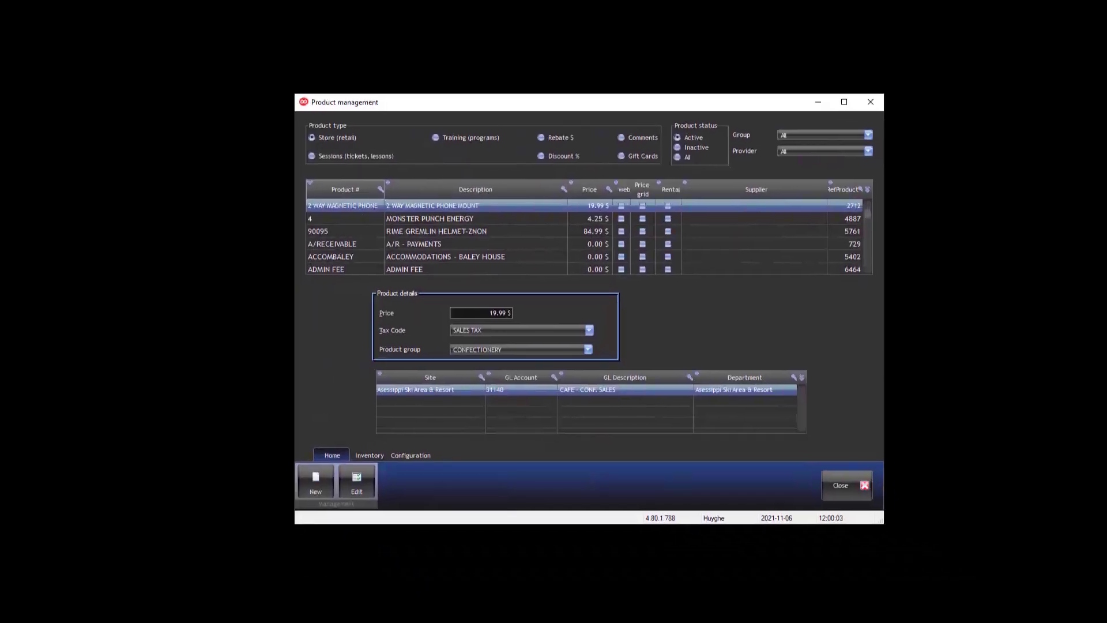
click(369, 455)
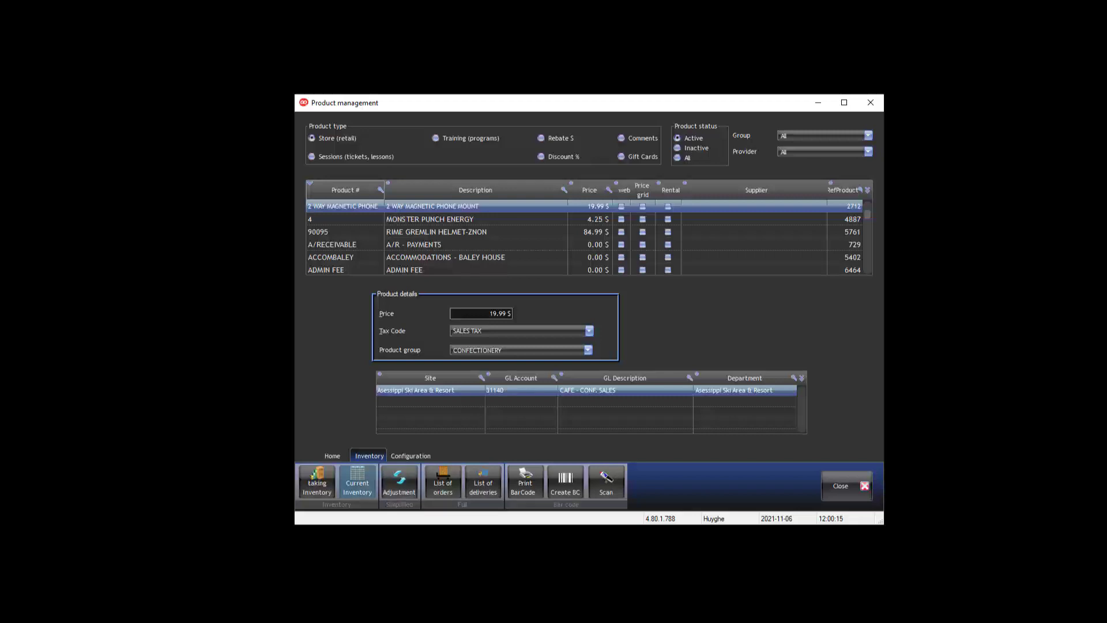
click(358, 482)
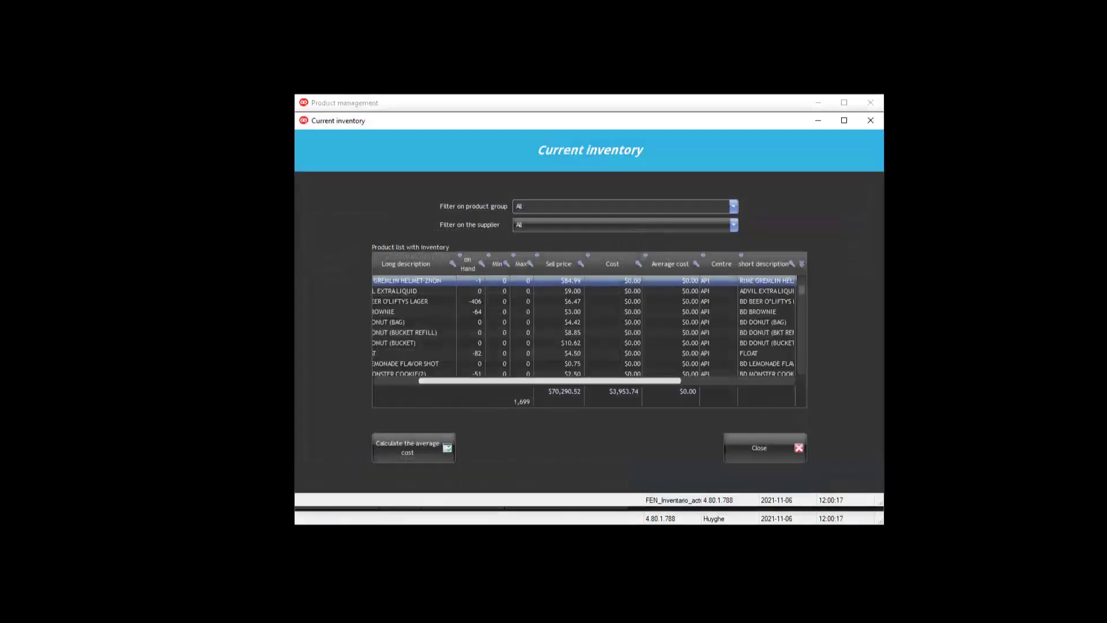
scroll(584, 326, down, 6)
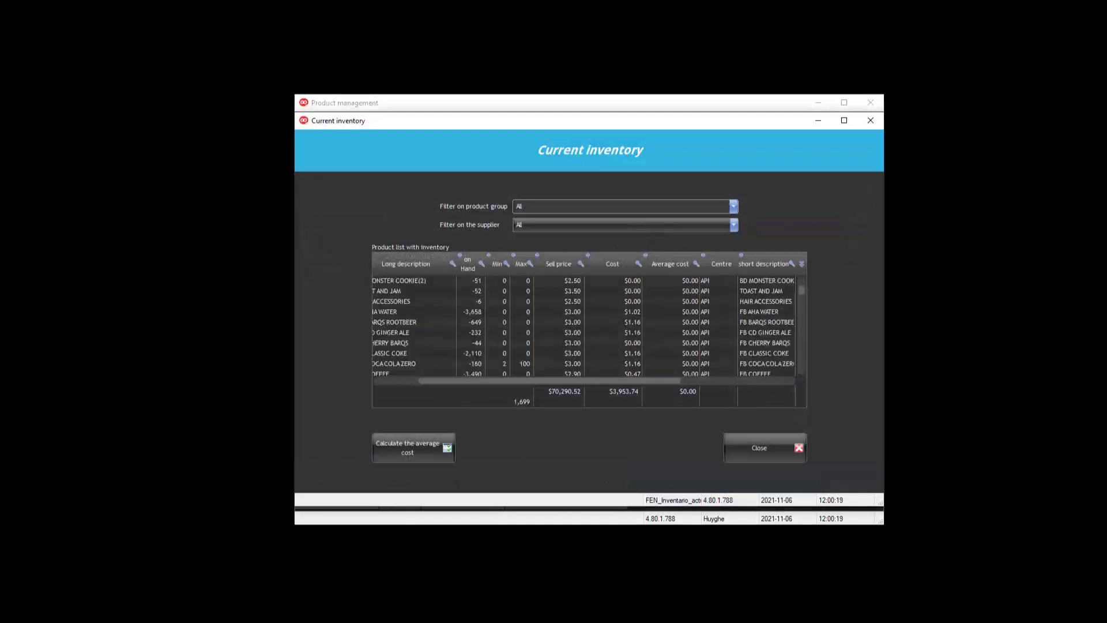
scroll(585, 327, down, 10)
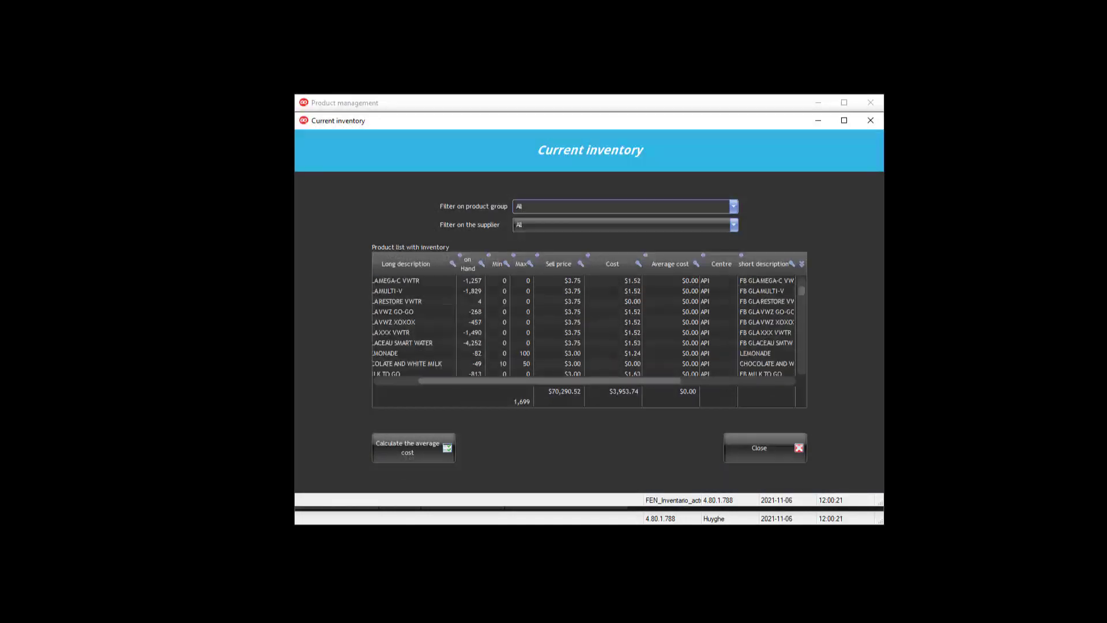
scroll(585, 326, down, 10)
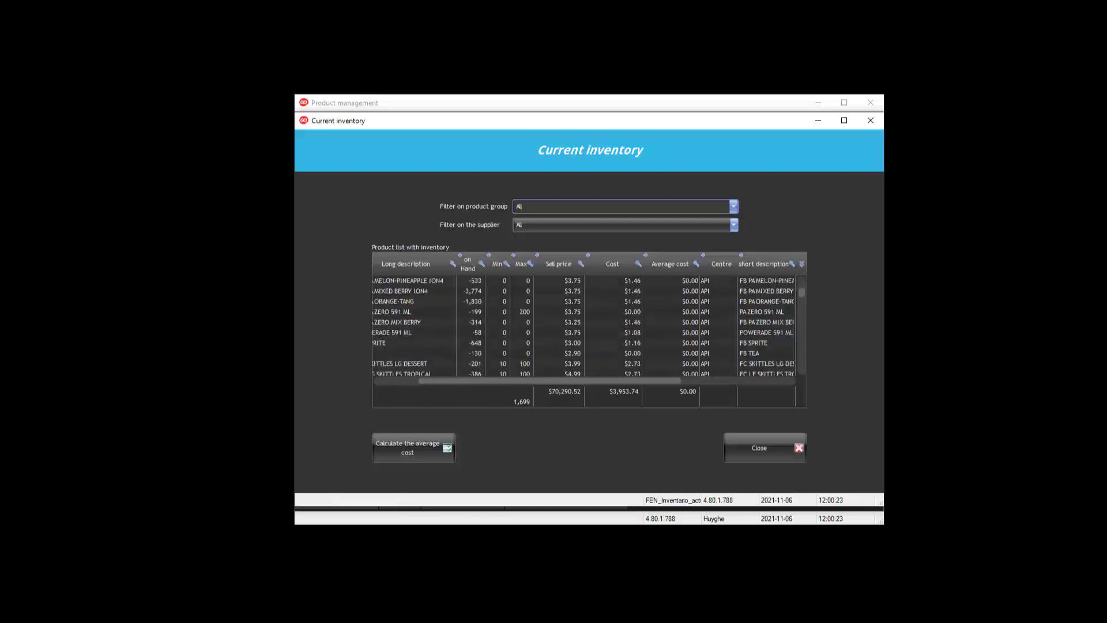
scroll(585, 327, down, 5)
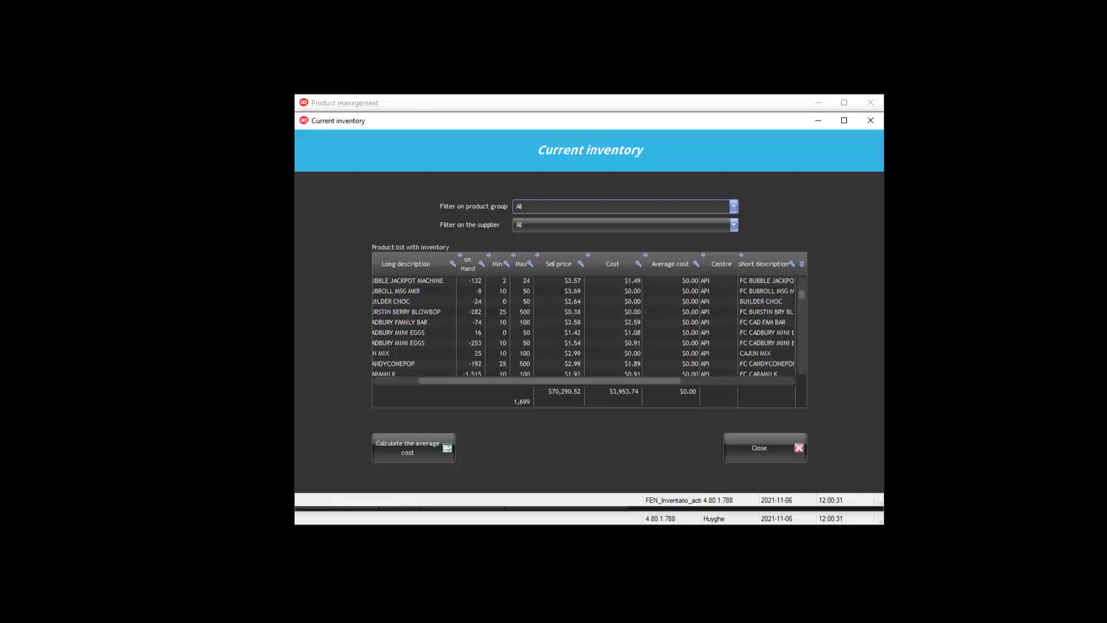
Export the inventory table to Excel as "1200 - Product list with inventory.xlsx" and open the created document
click(801, 264)
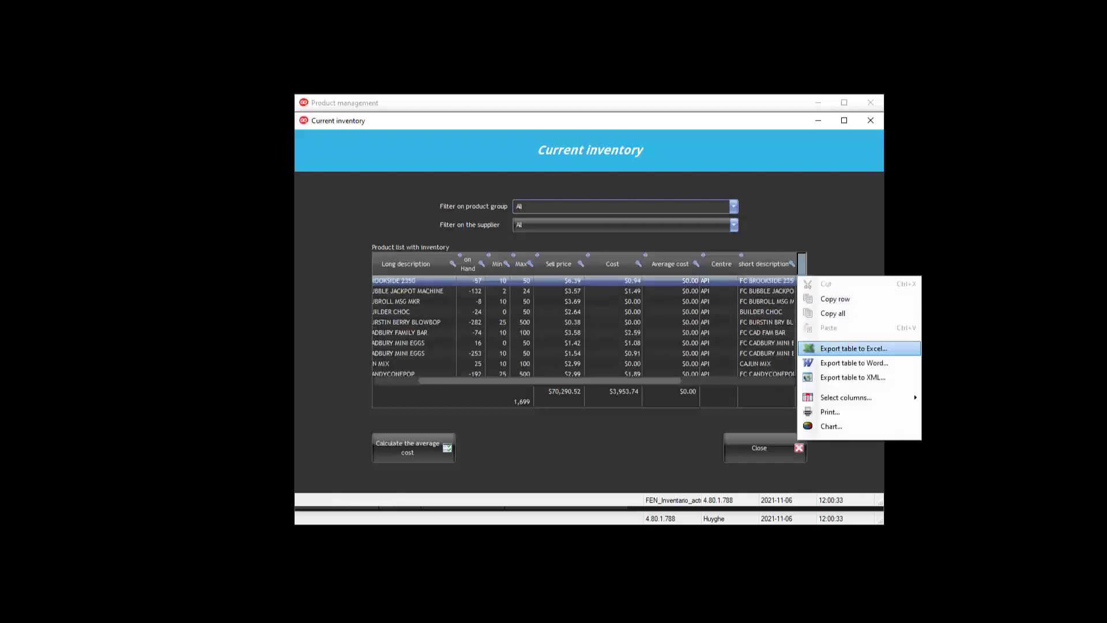
click(850, 348)
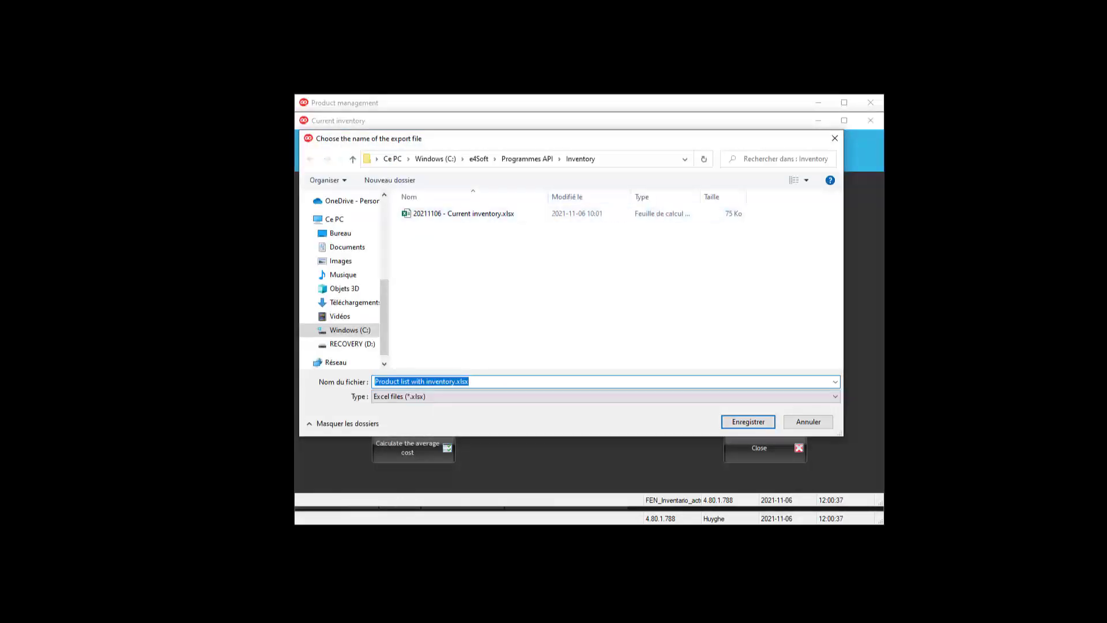
click(375, 382)
text(1200 -)
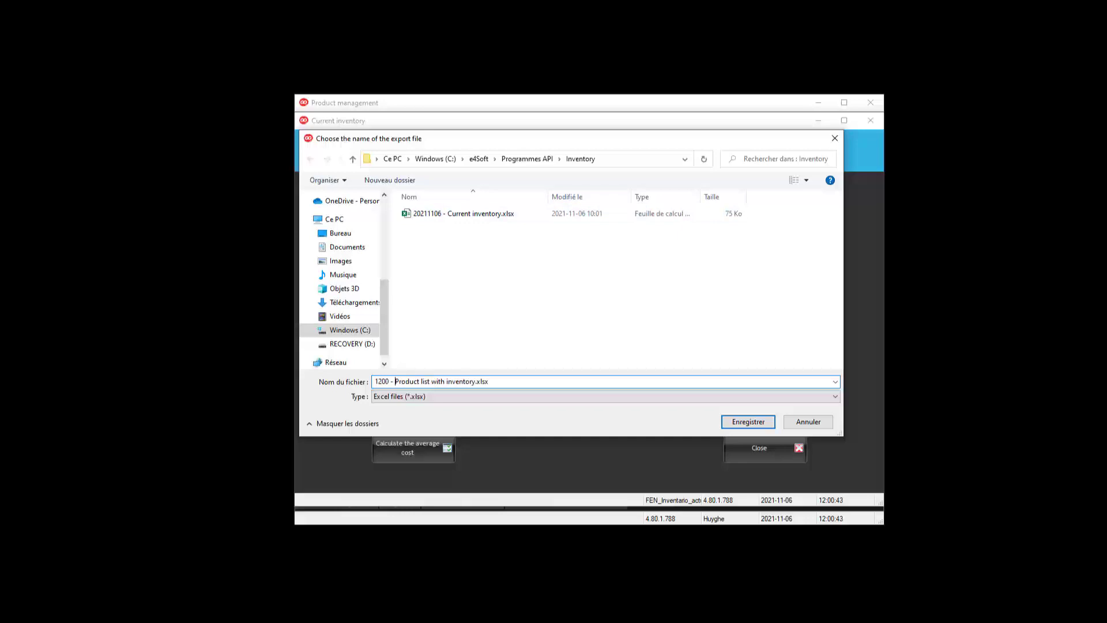
click(748, 421)
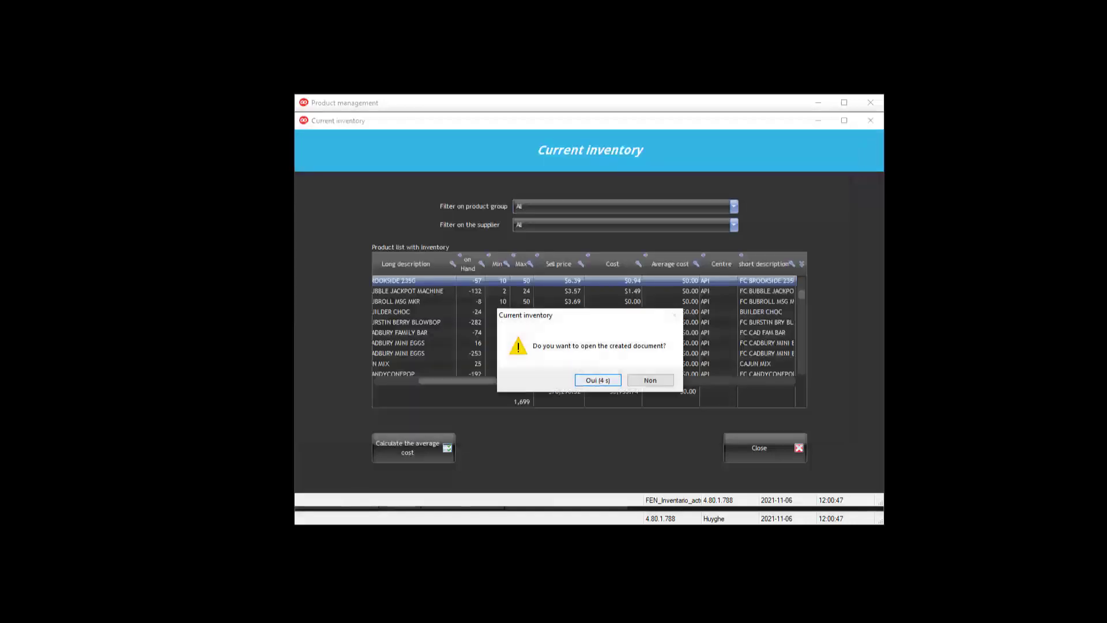
key(Return)
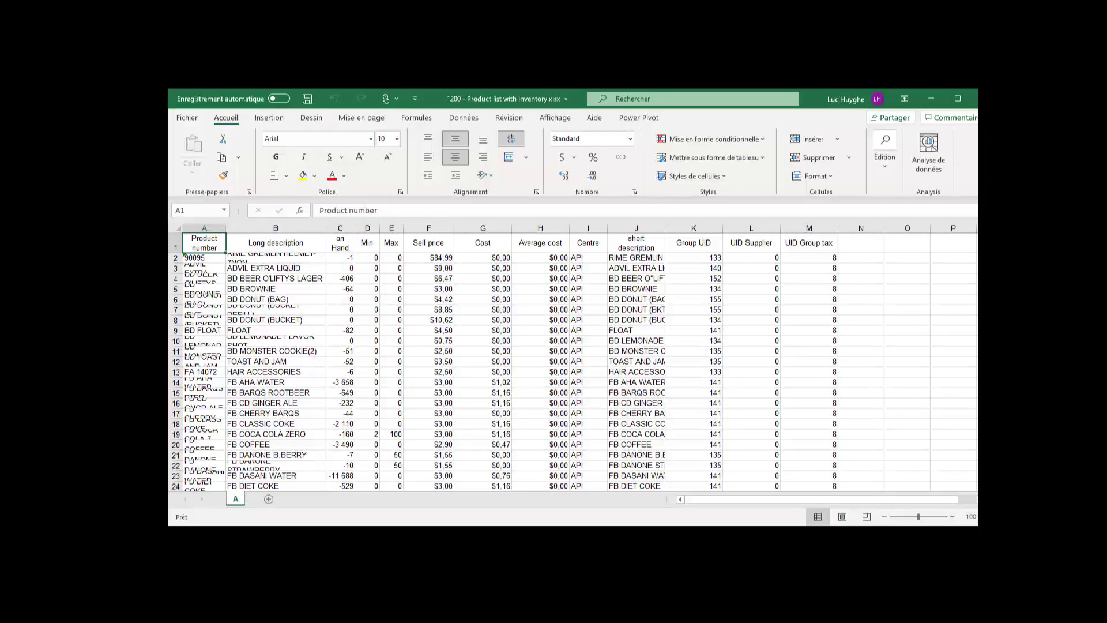
Widen the Product number, Long description and short description columns so their entries fit on one line
drag(226, 228, 305, 228)
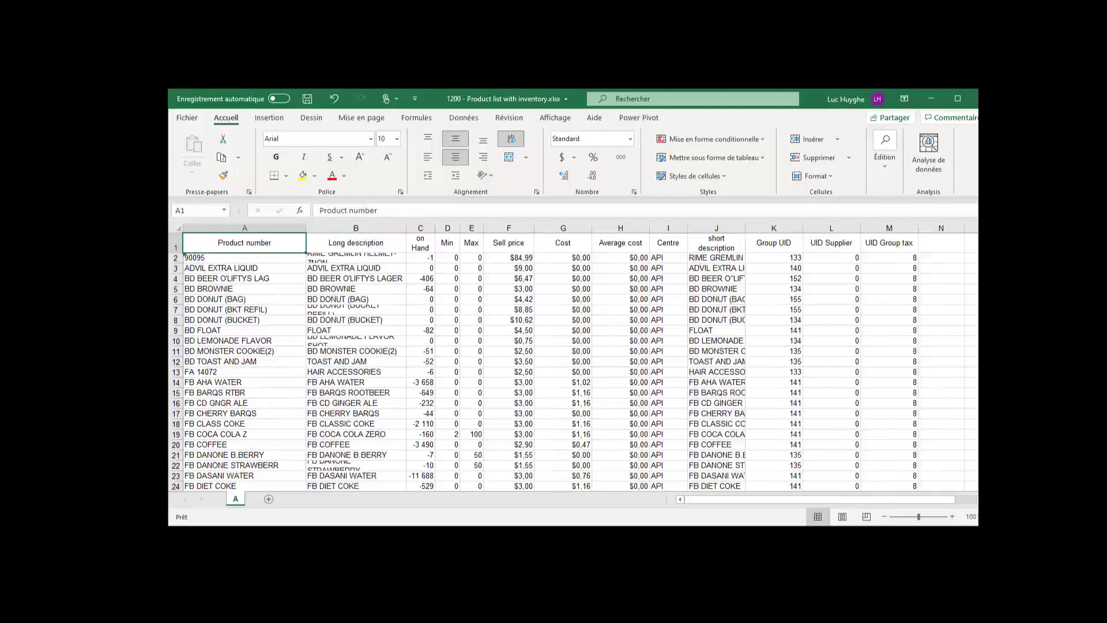
drag(407, 229, 461, 228)
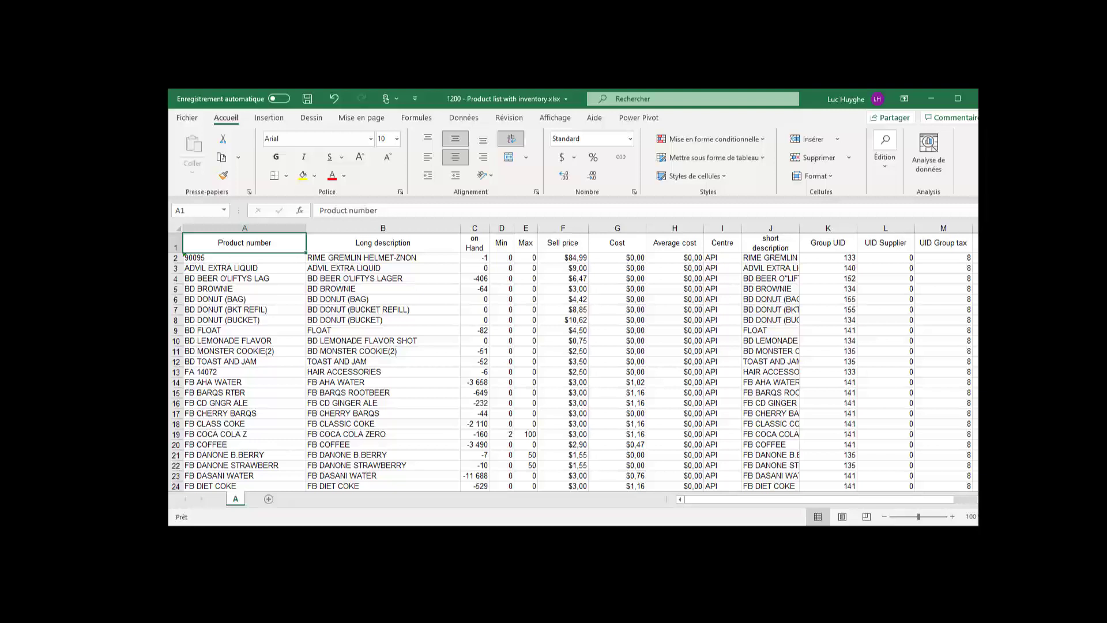
click(474, 268)
click(474, 257)
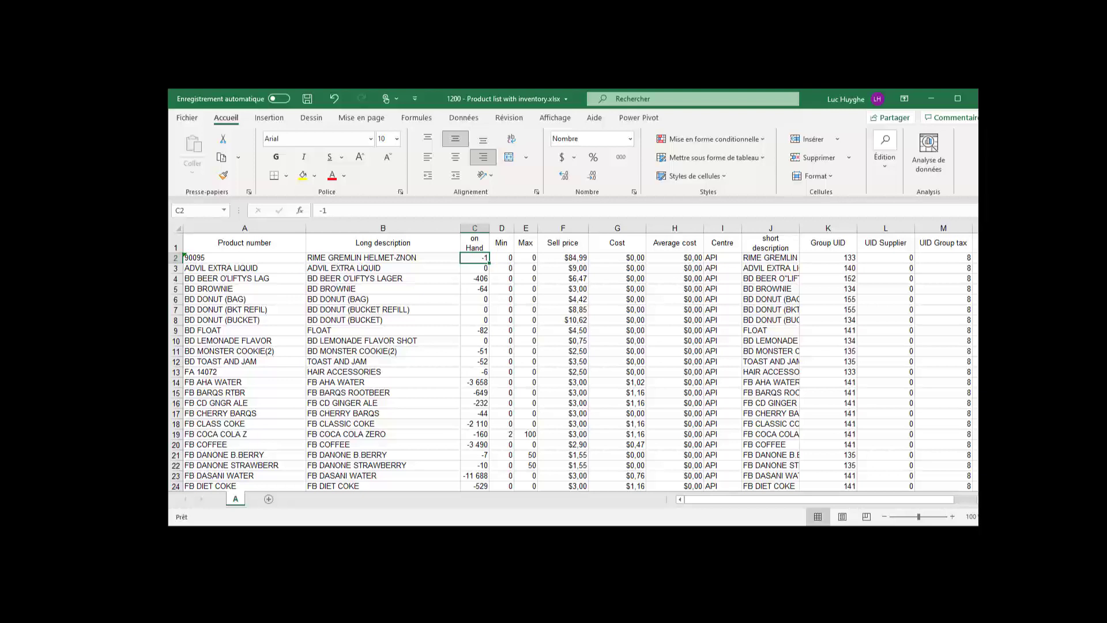
drag(800, 229, 869, 228)
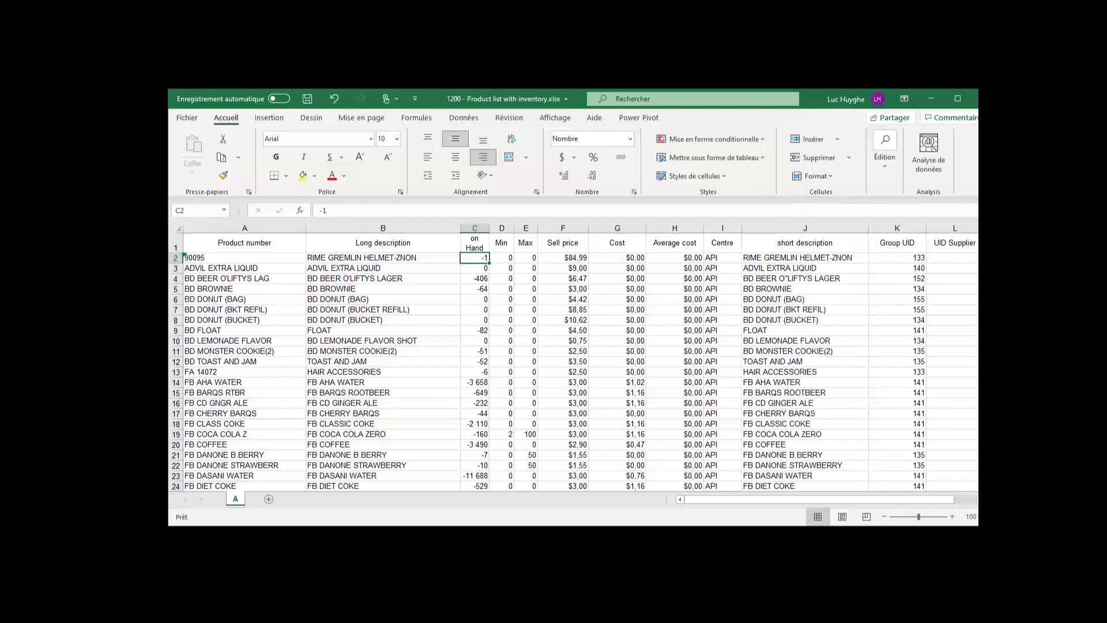
Examine the remaining columns and product rows of the exported workbook, and close it without saving the changes
drag(807, 500, 830, 500)
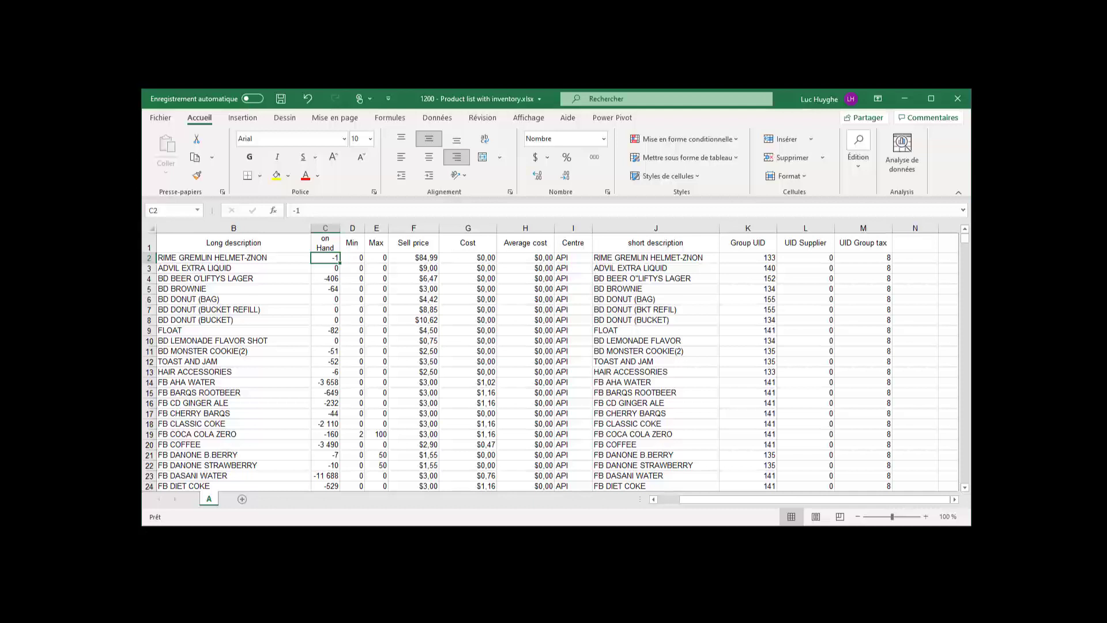
scroll(550, 362, down, 12)
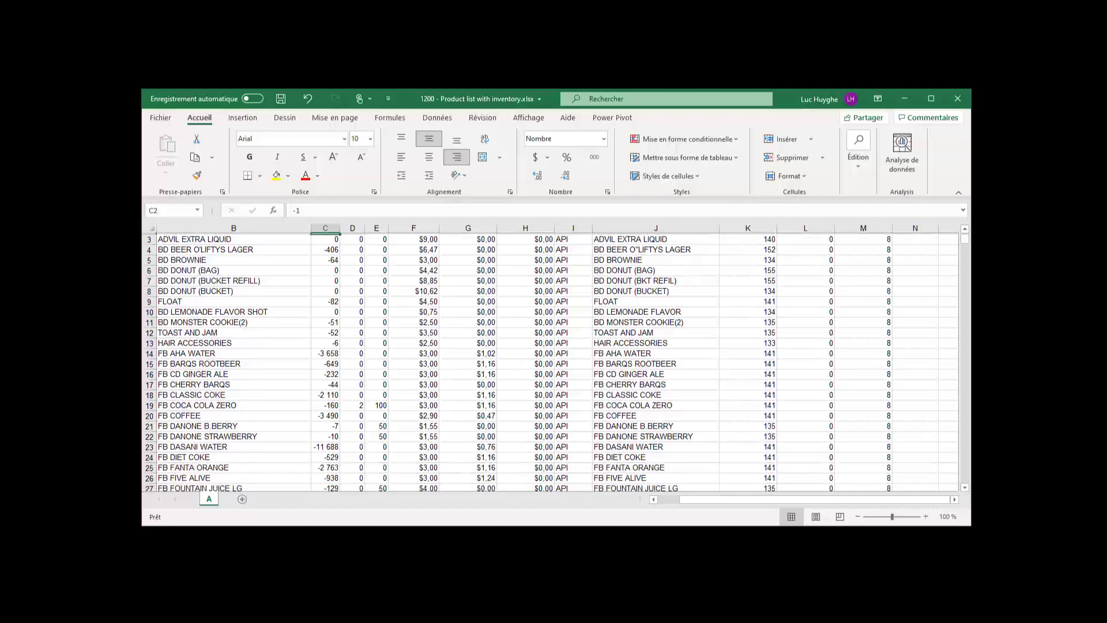
scroll(550, 362, down, 16)
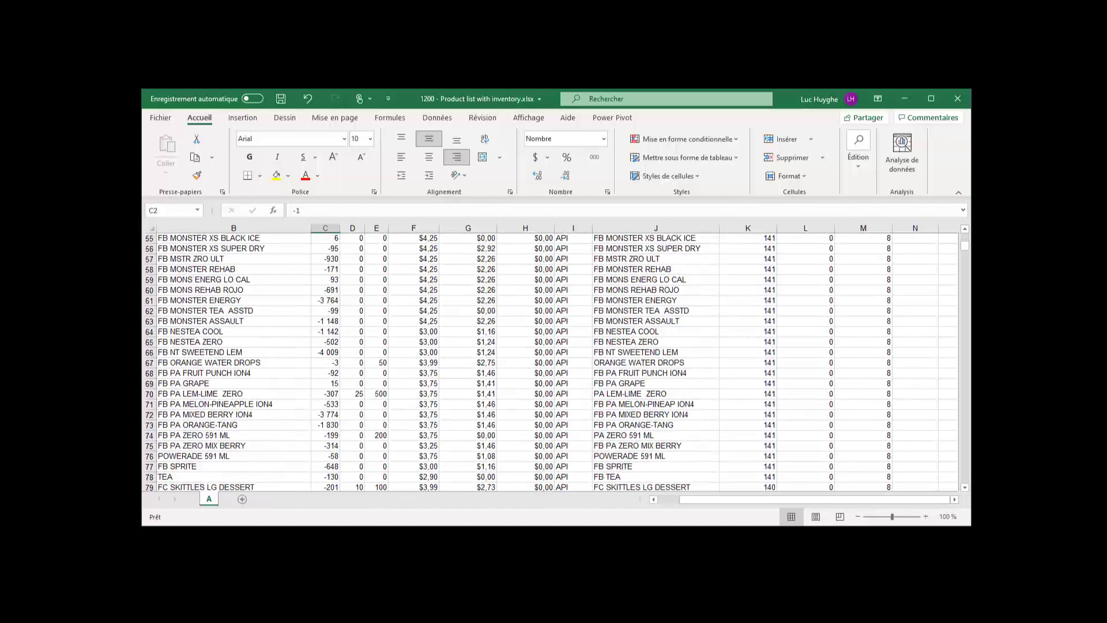
scroll(550, 362, down, 12)
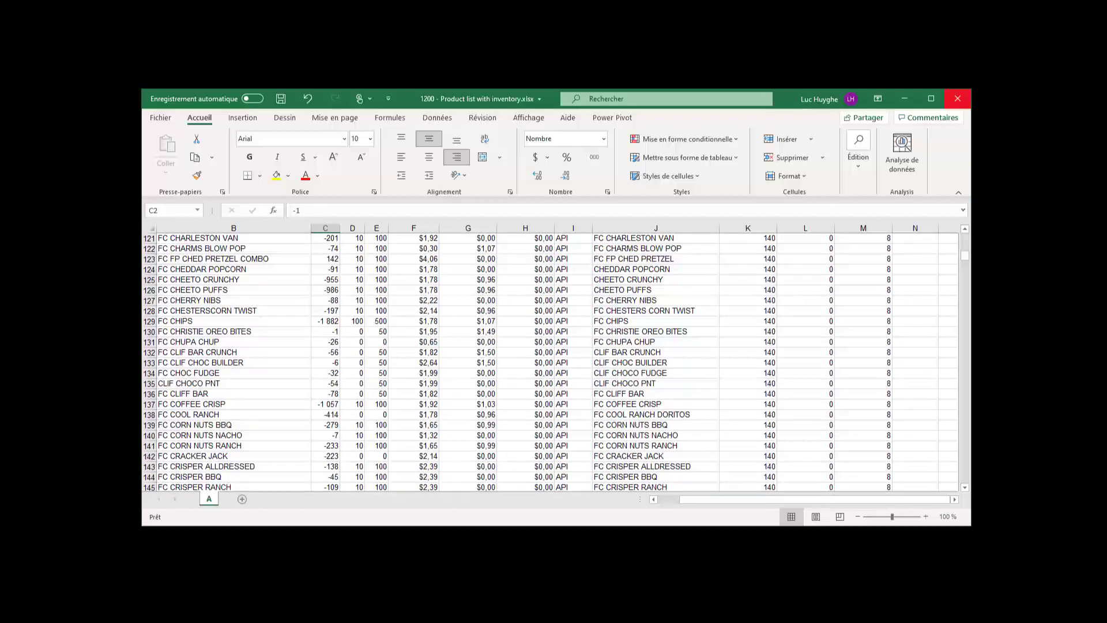
click(957, 99)
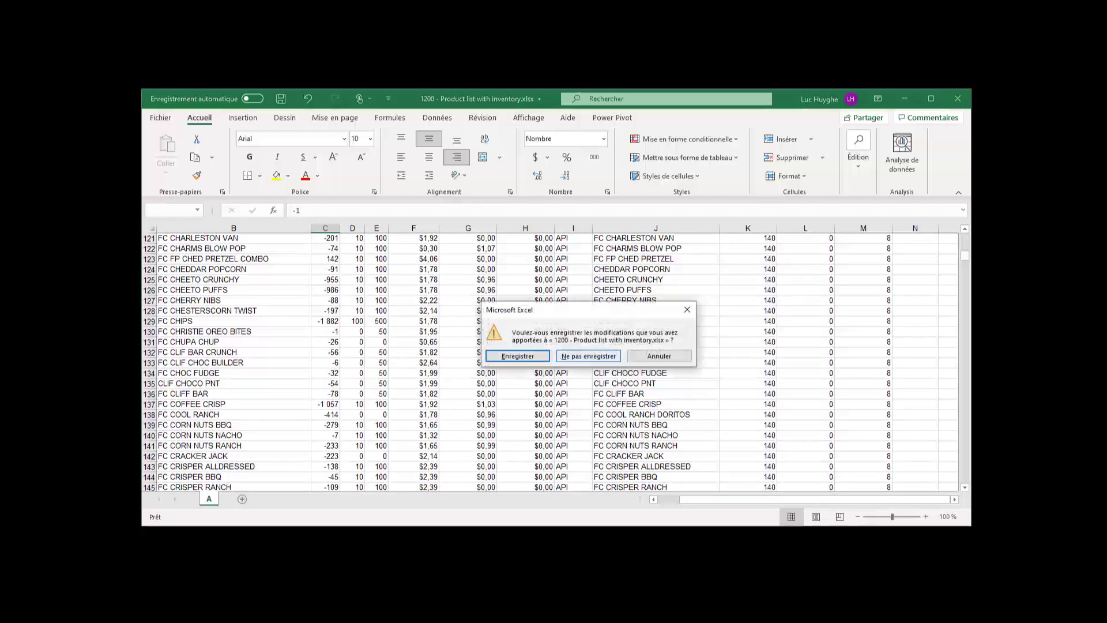
click(588, 356)
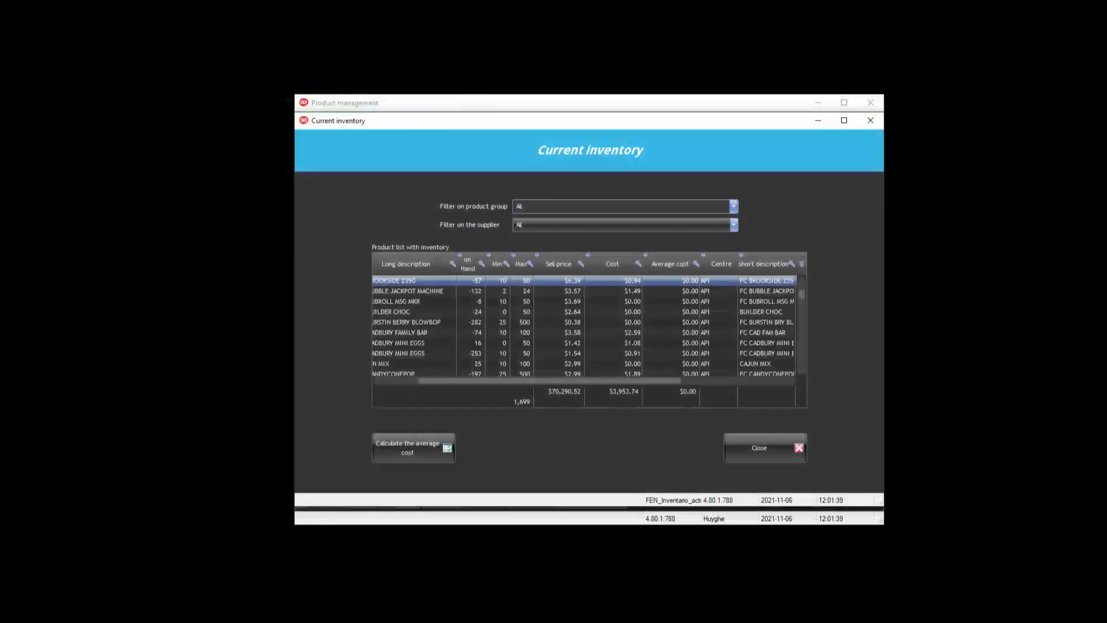
Leave the current inventory list and load "1200 - Product list with inventory.xlsx" into the inventory-taking import
click(760, 447)
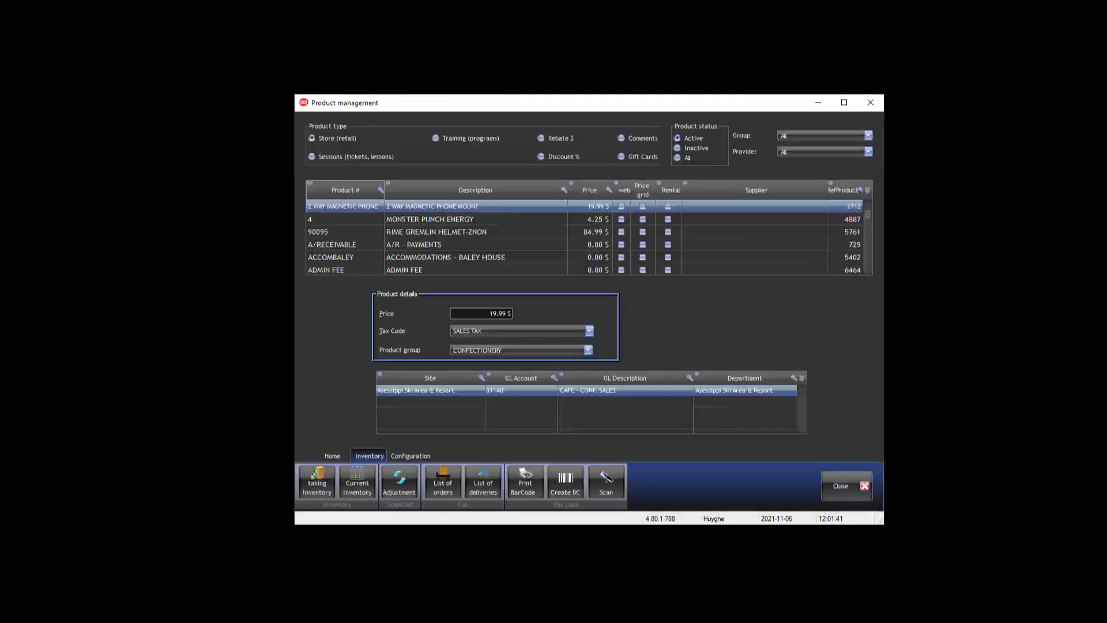
click(317, 482)
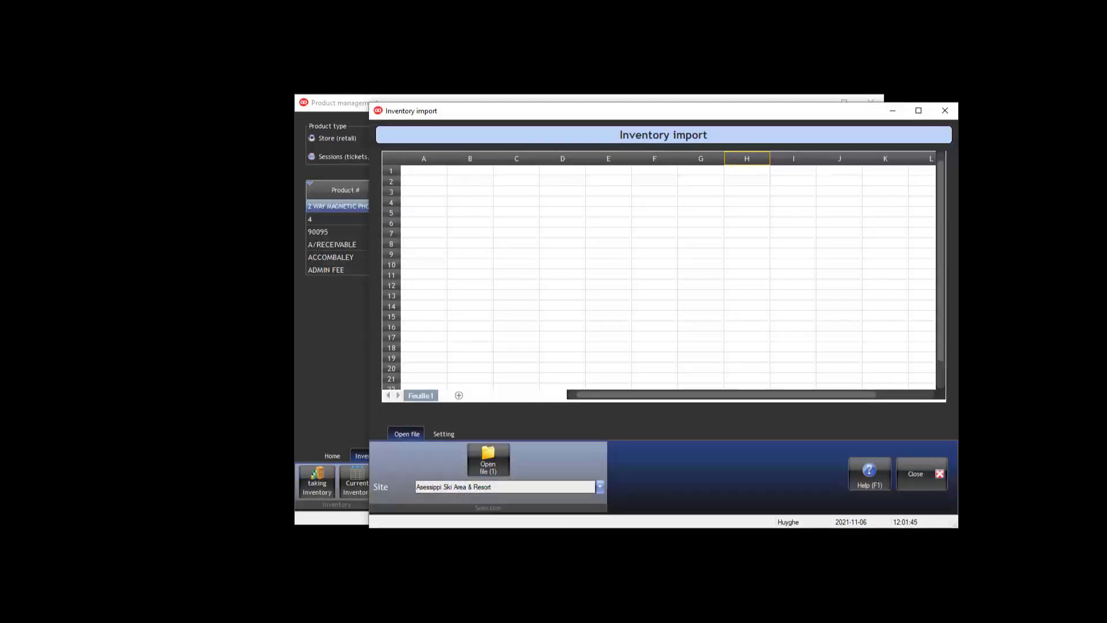
drag(746, 111, 650, 92)
click(391, 441)
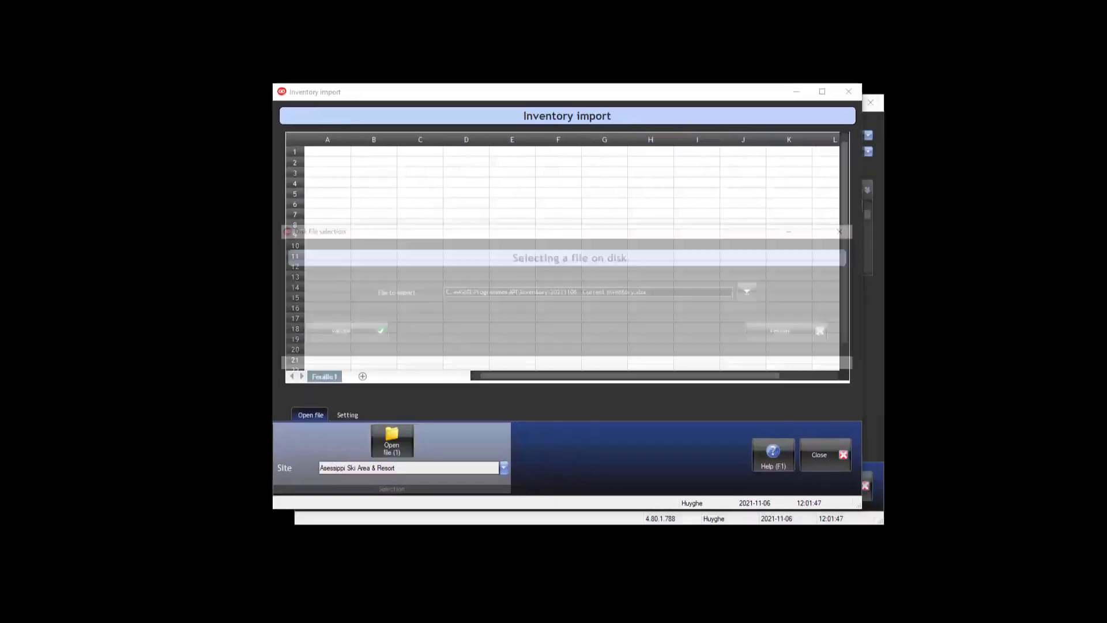
click(753, 291)
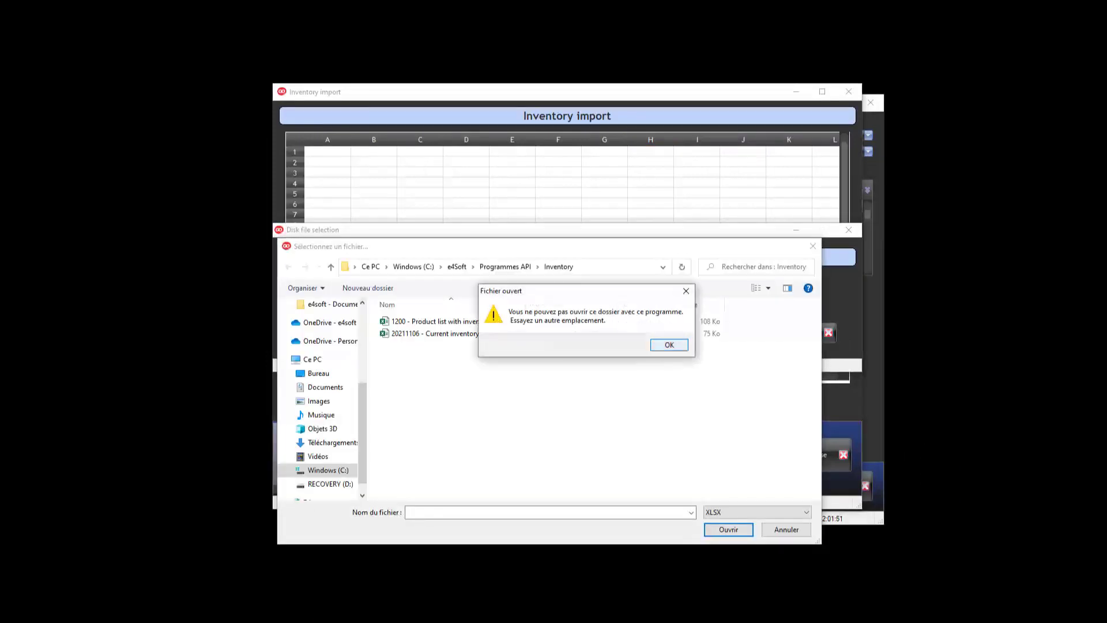
key(Return)
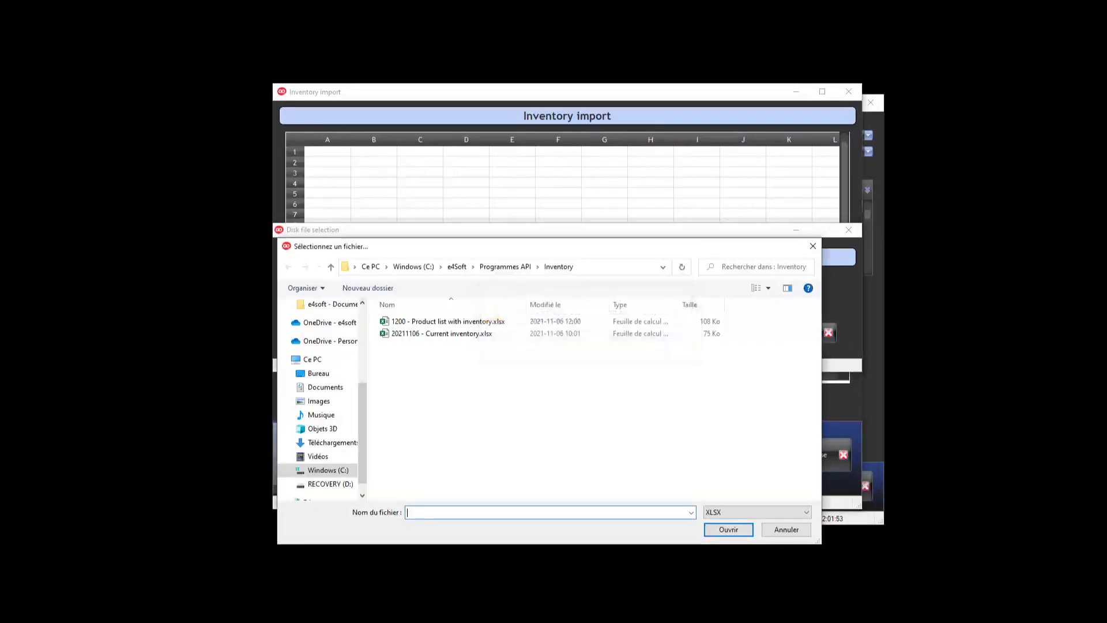
click(448, 321)
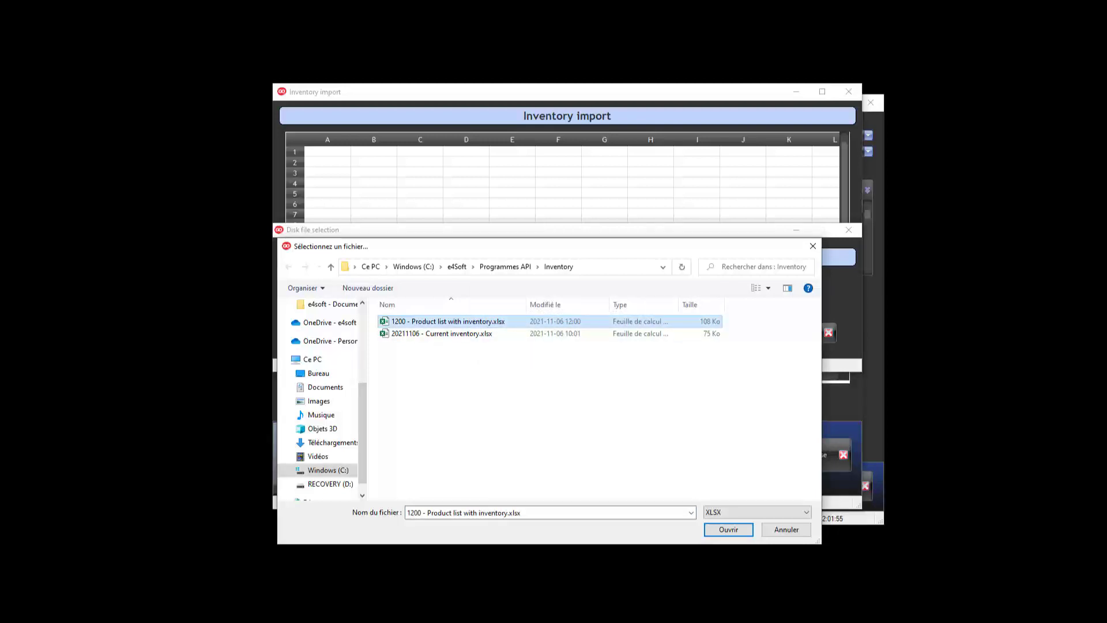
key(Return)
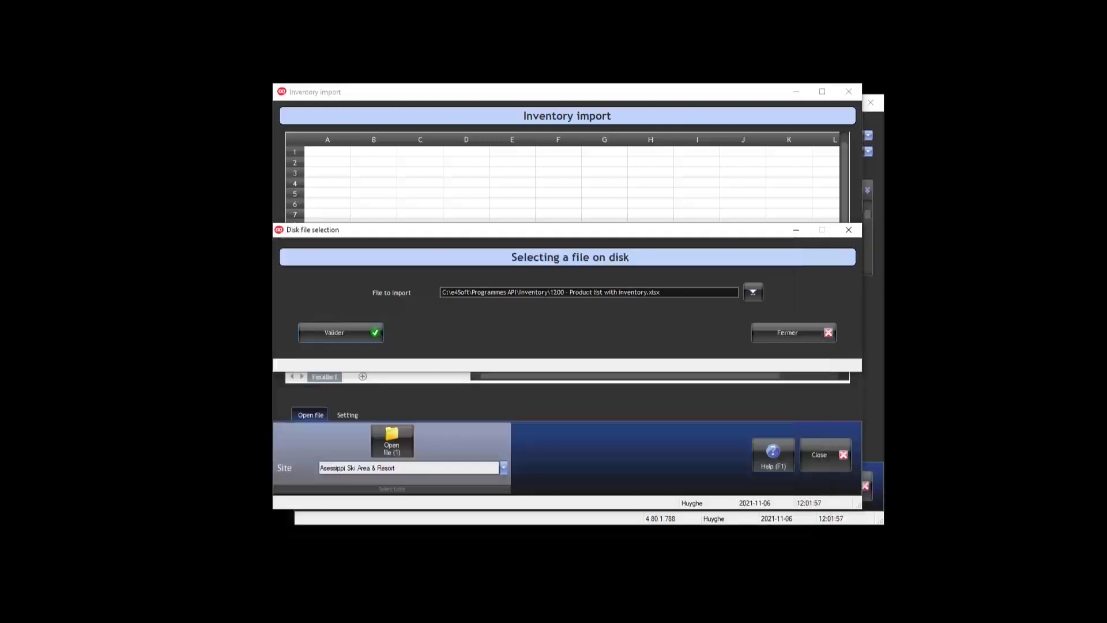
key(Return)
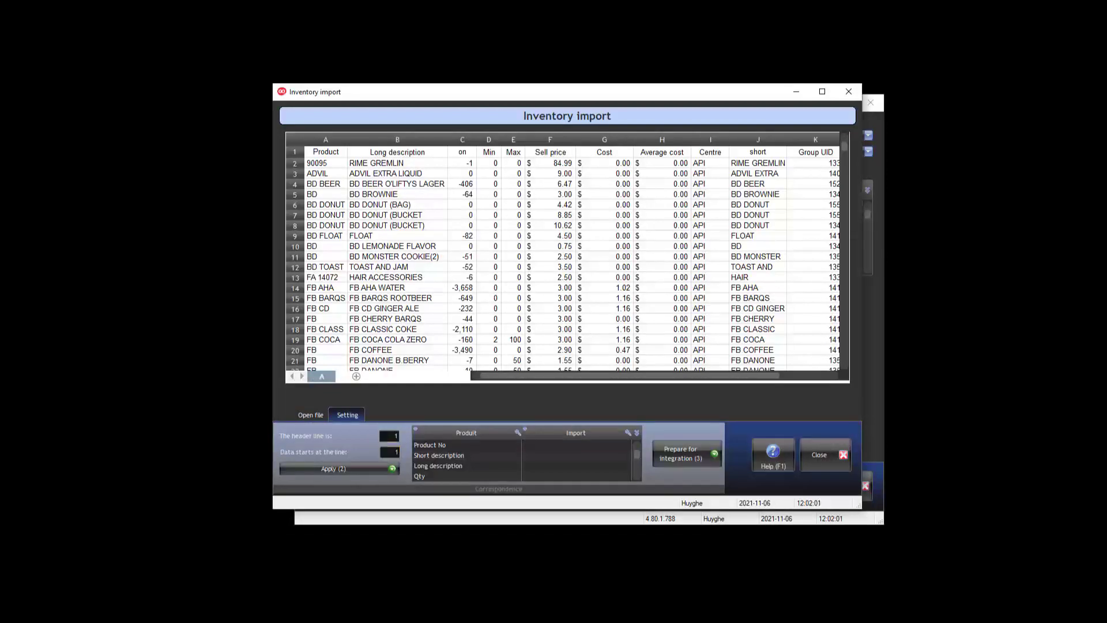
Set the import data to start at line 2 and apply the line settings
key(Tab)
text(2)
click(333, 468)
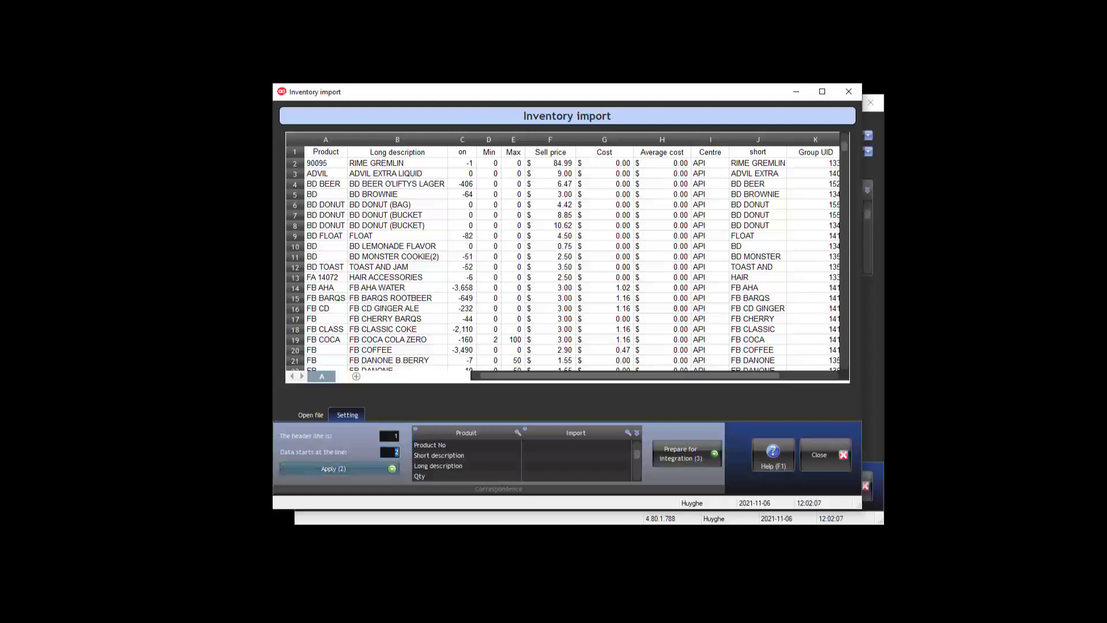
Match the Product No field to the imported Product number column
key(Tab)
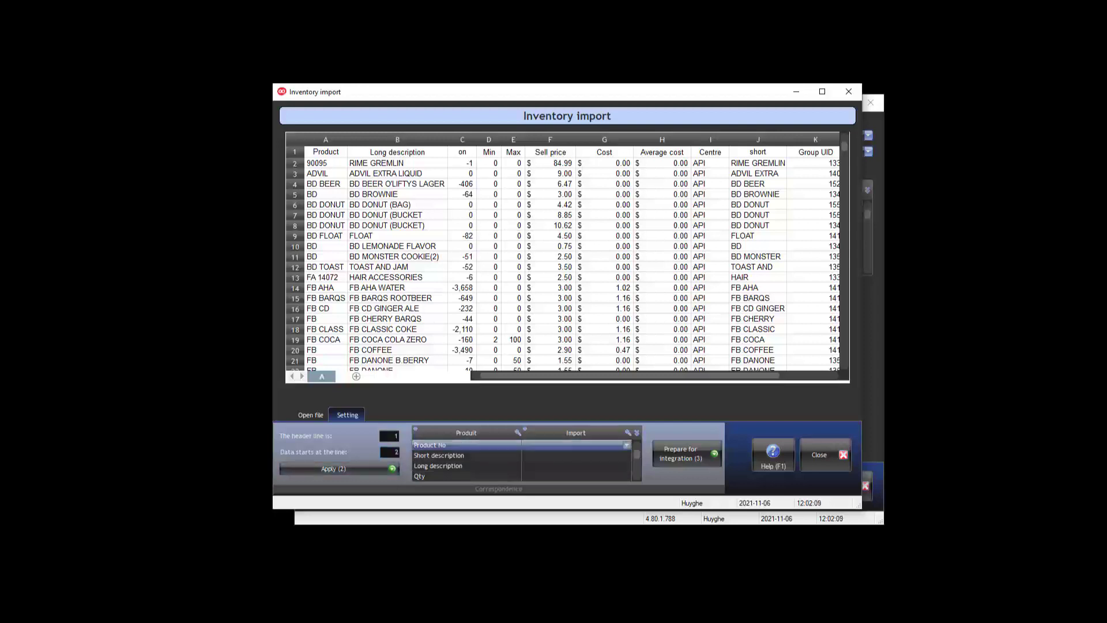
click(575, 445)
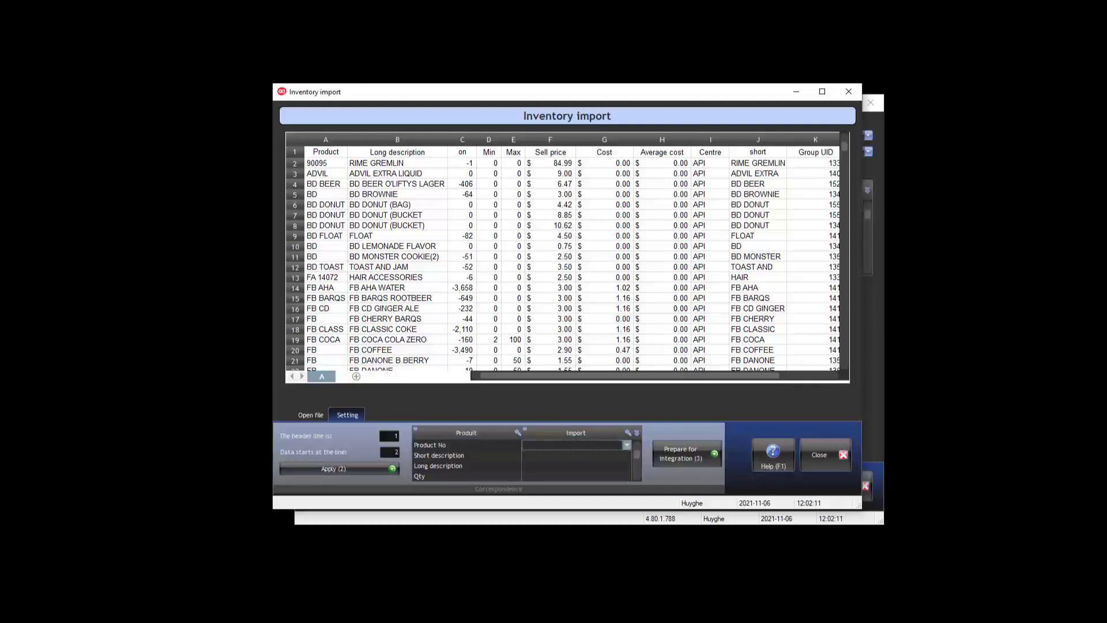
key(alt+Down)
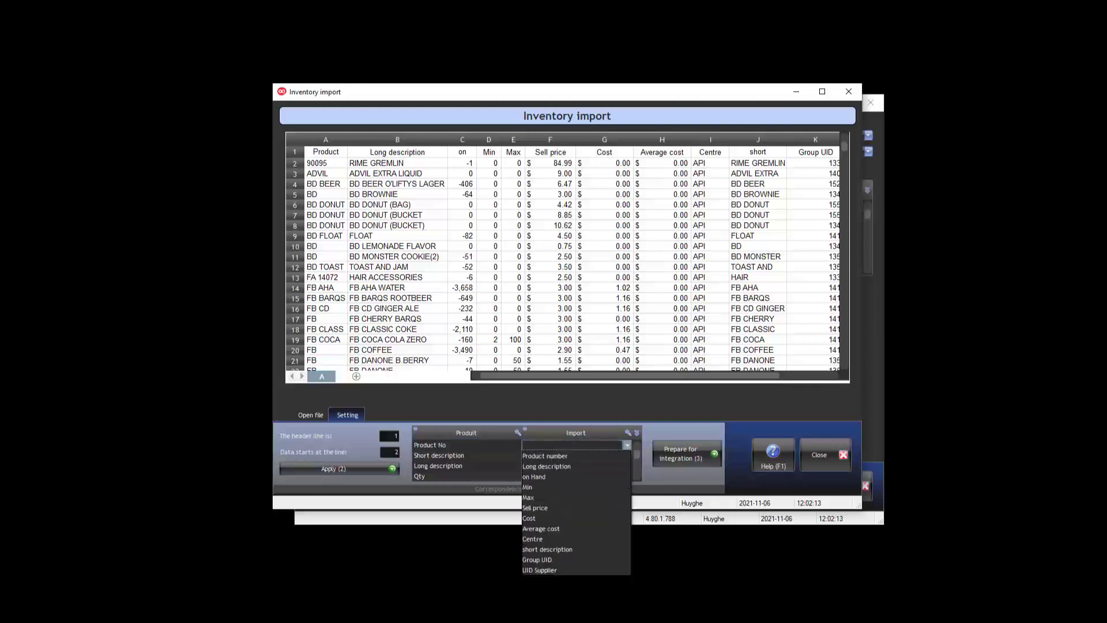
key(Down)
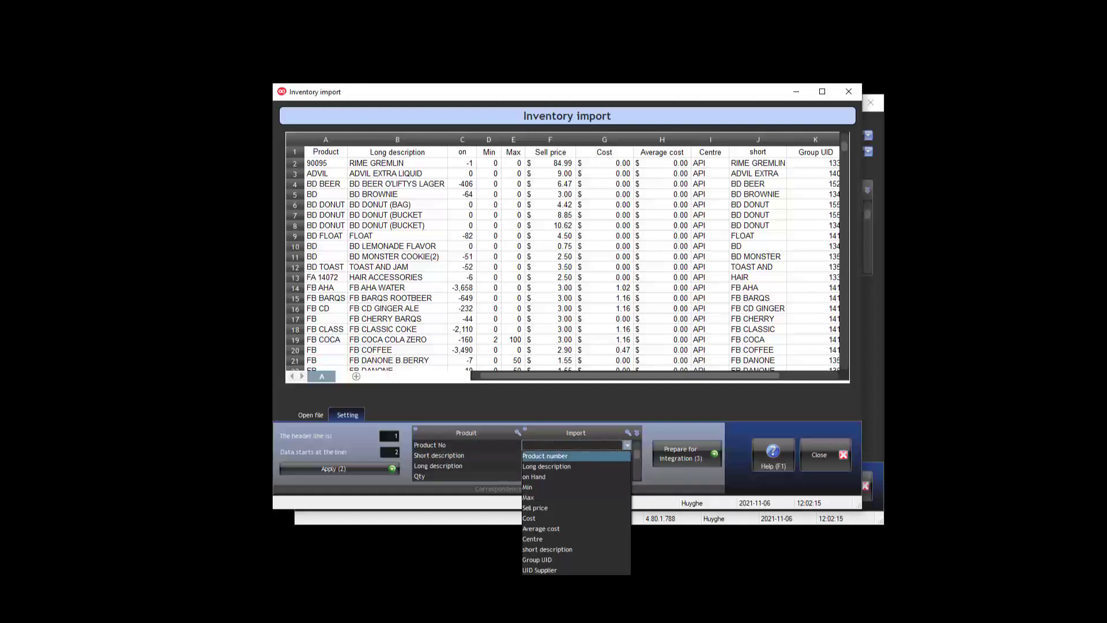
key(Return)
Match the Short description field to the imported short description column
click(577, 456)
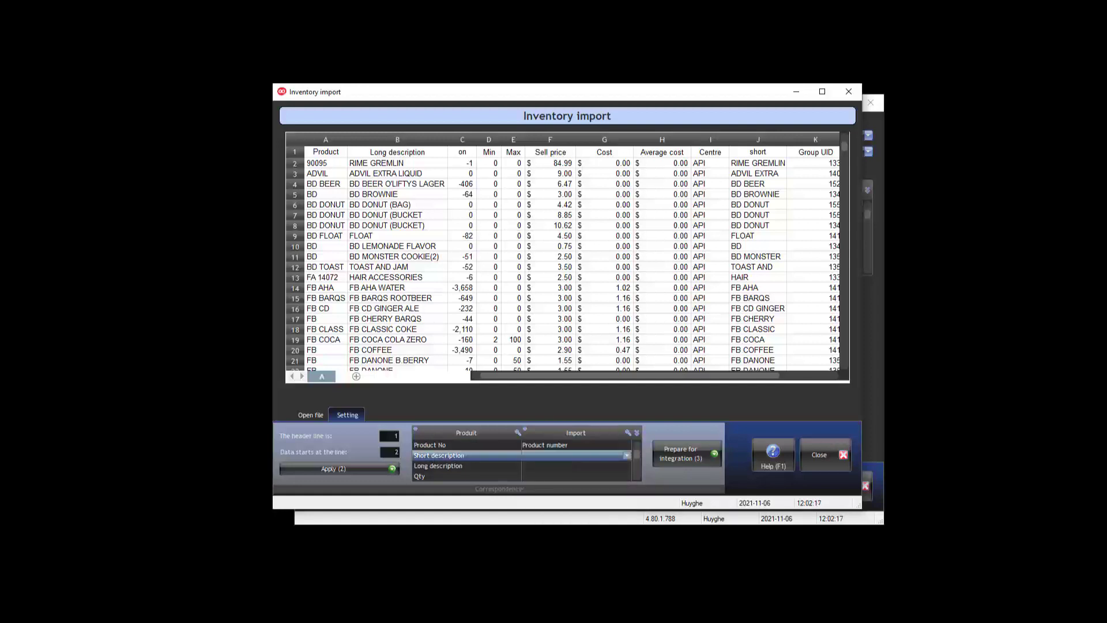
key(alt+Down)
key(Down)
key(Down)
key(Down)
key(Down)
key(Down)
key(Down)
key(Down)
key(Down)
key(Down)
key(Down)
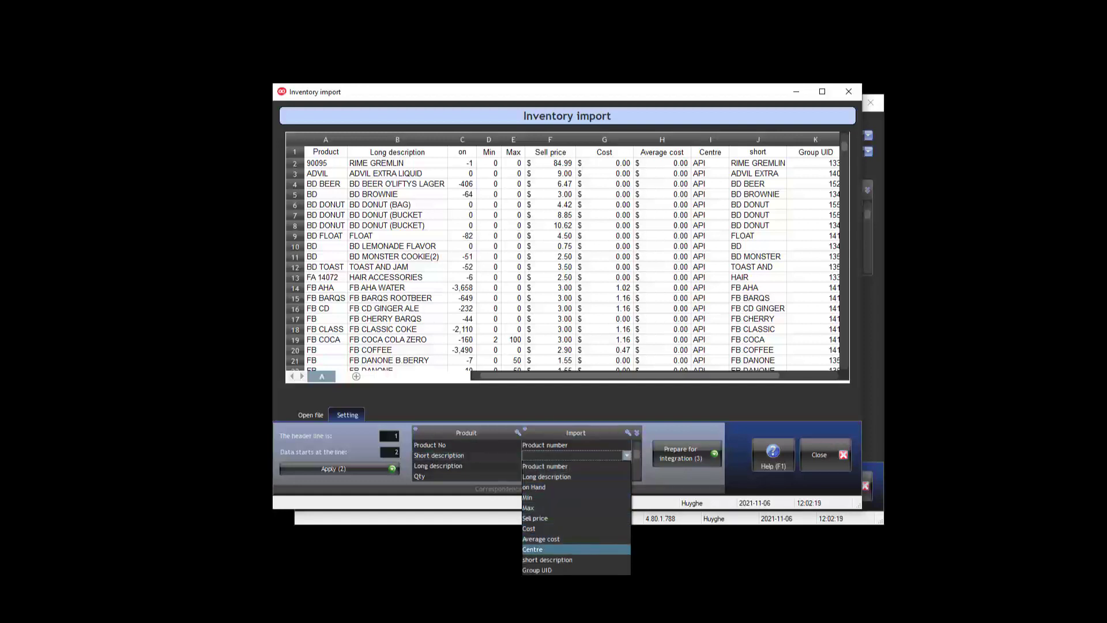
key(Return)
Match the Long description field to the imported Long description column
click(576, 465)
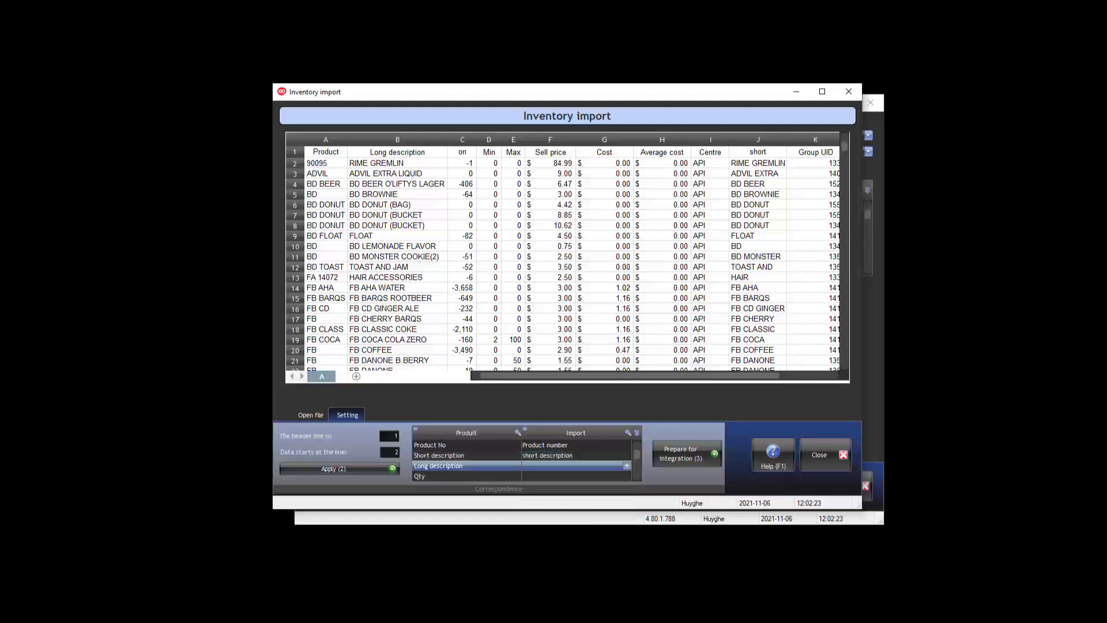
click(576, 466)
click(577, 497)
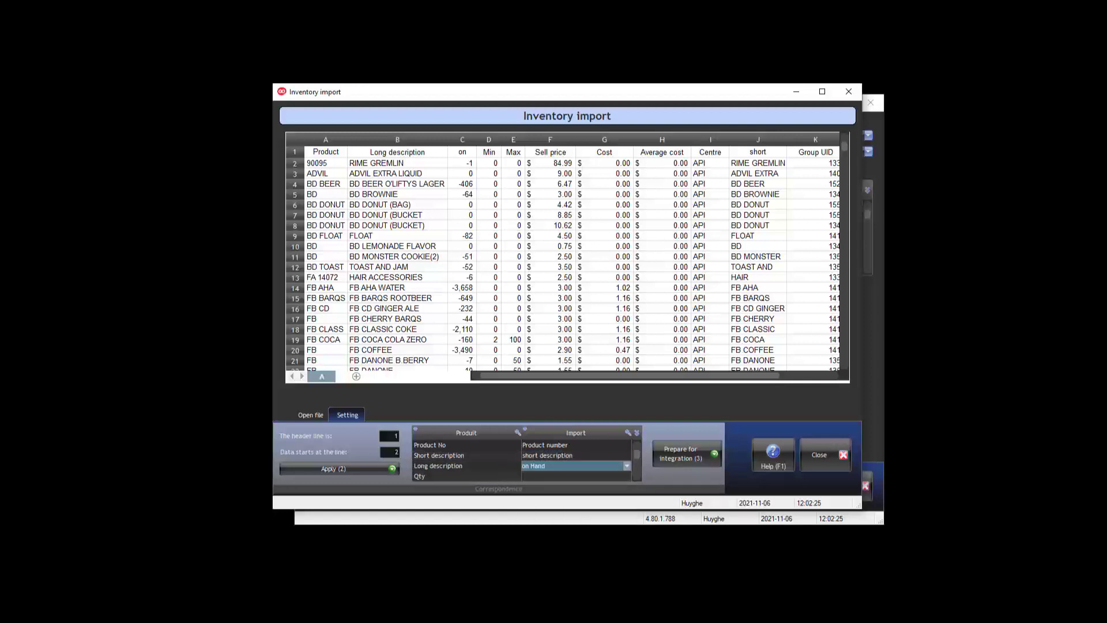
click(577, 466)
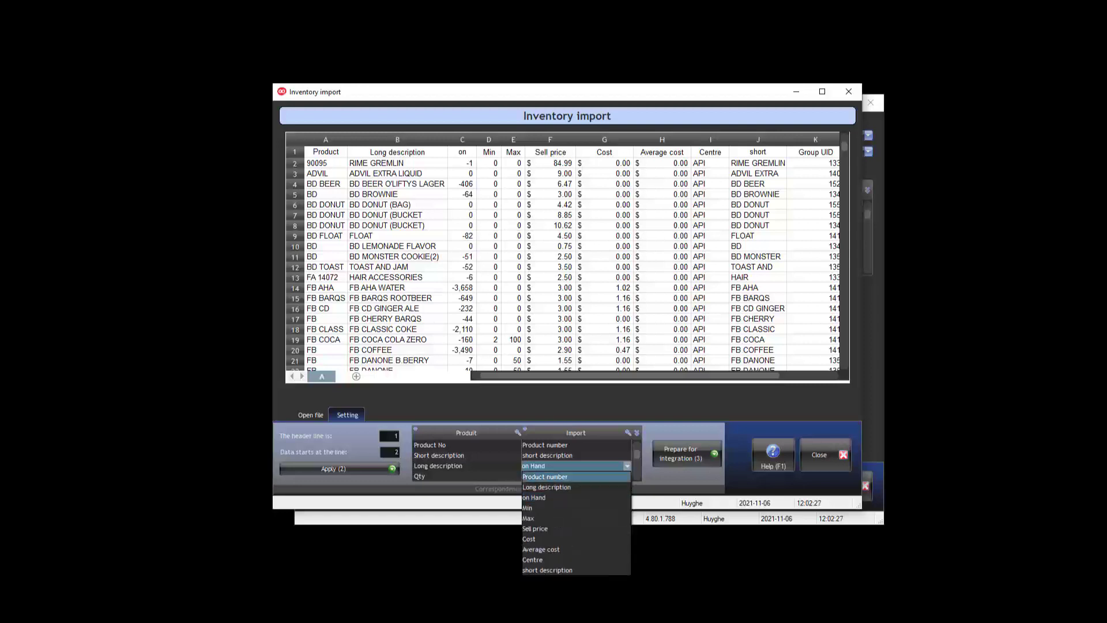
click(577, 487)
Match the Qty field to the imported on Hand column
click(577, 477)
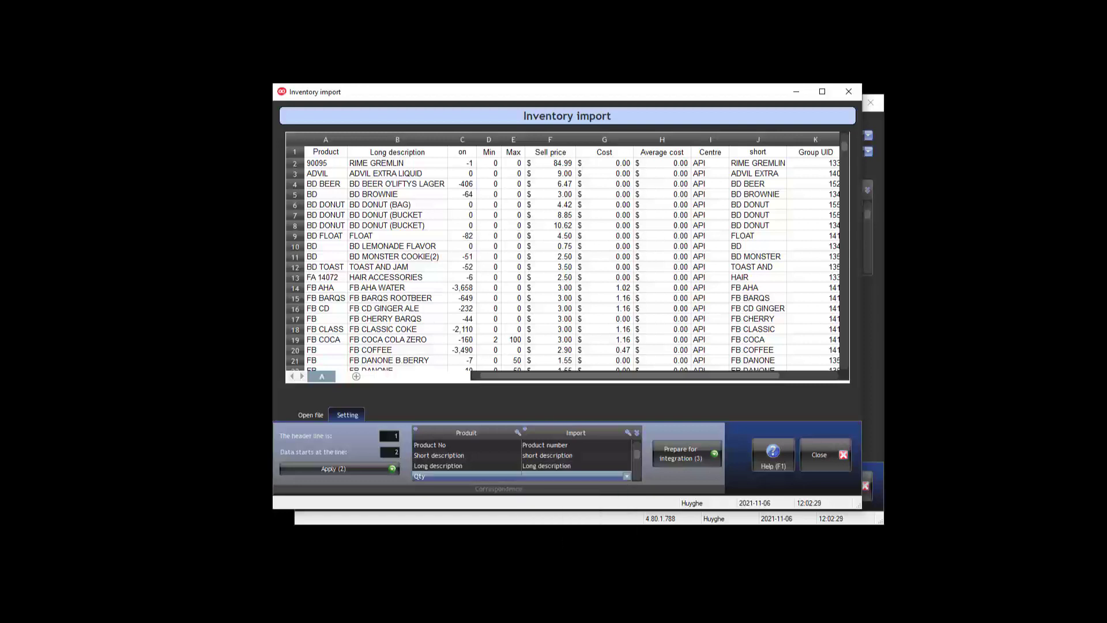
key(Down)
key(Down)
key(Up)
key(Up)
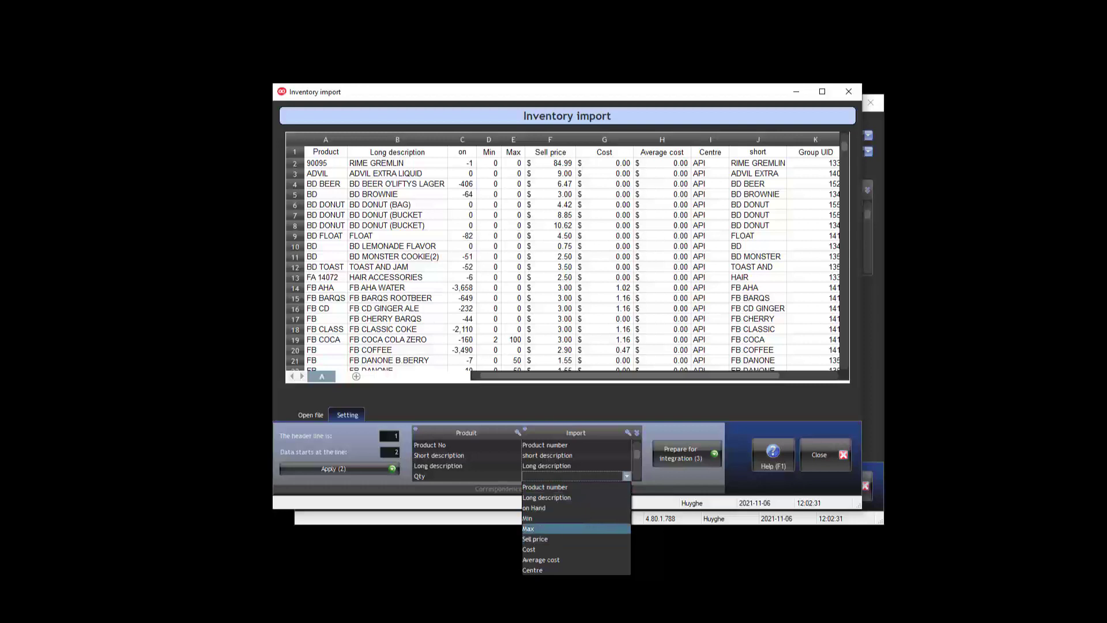
click(577, 508)
Match the product's Cost field to the imported Cost column
scroll(576, 460, down, 3)
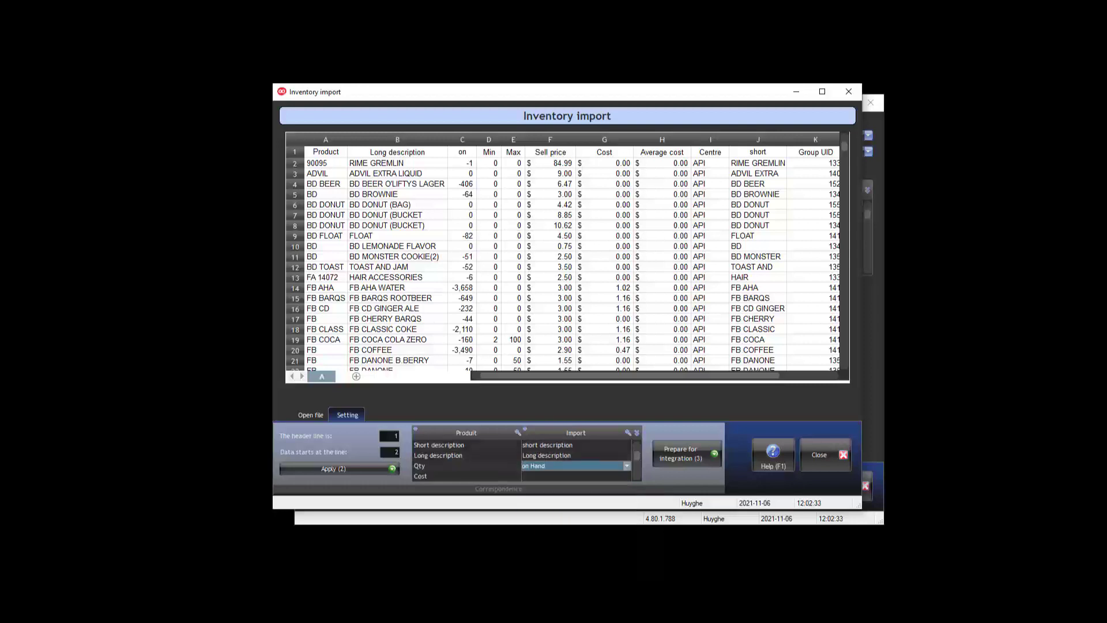
key(Down)
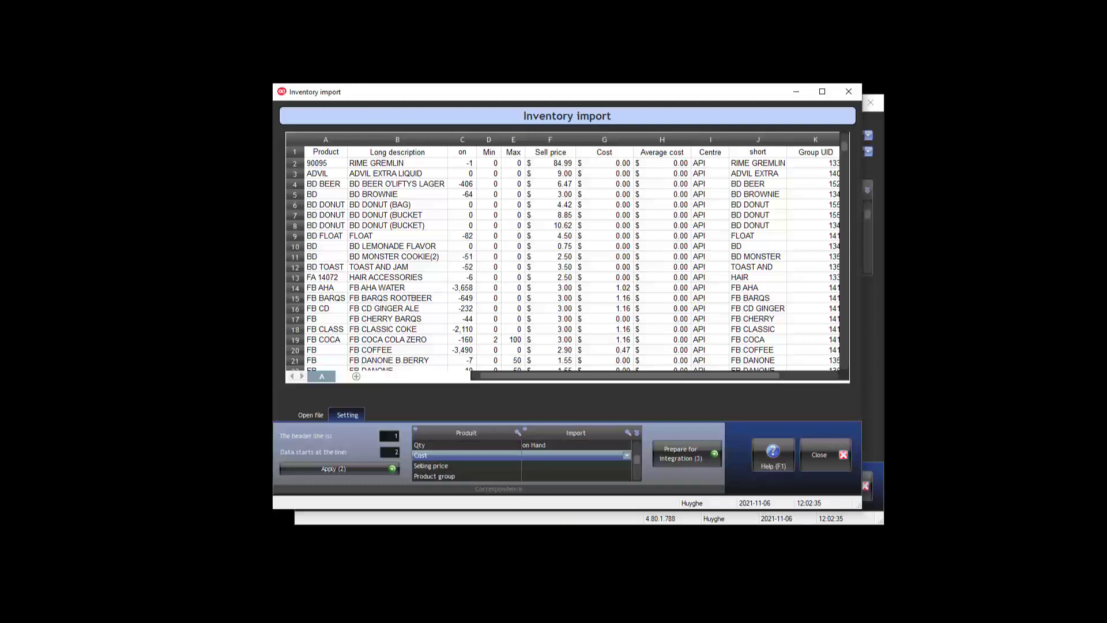
key(alt+Down)
key(Down)
key(Down)
key(Down)
key(Down)
key(Down)
key(Down)
key(Down)
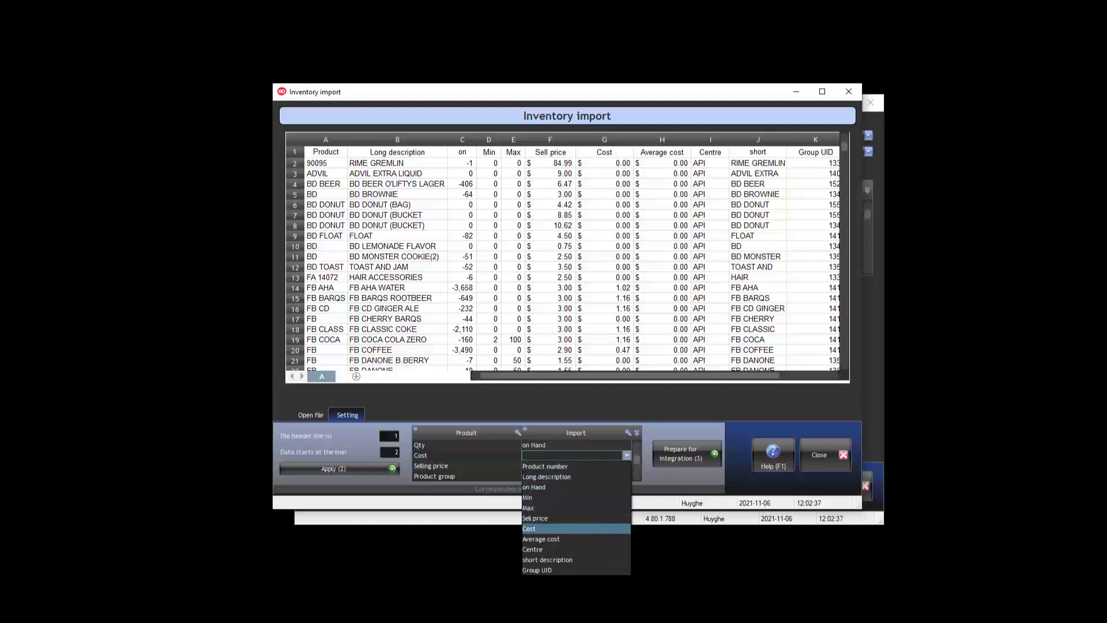
key(Return)
Match the Selling price field to the imported Sell price column
key(shift+Tab)
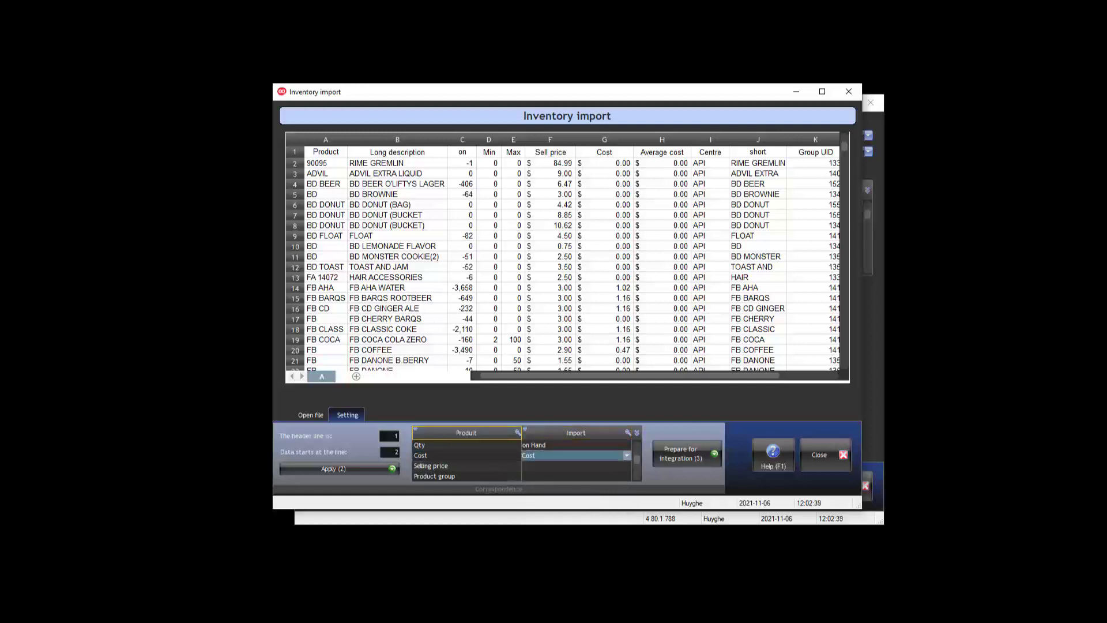
key(Tab)
click(576, 466)
click(626, 466)
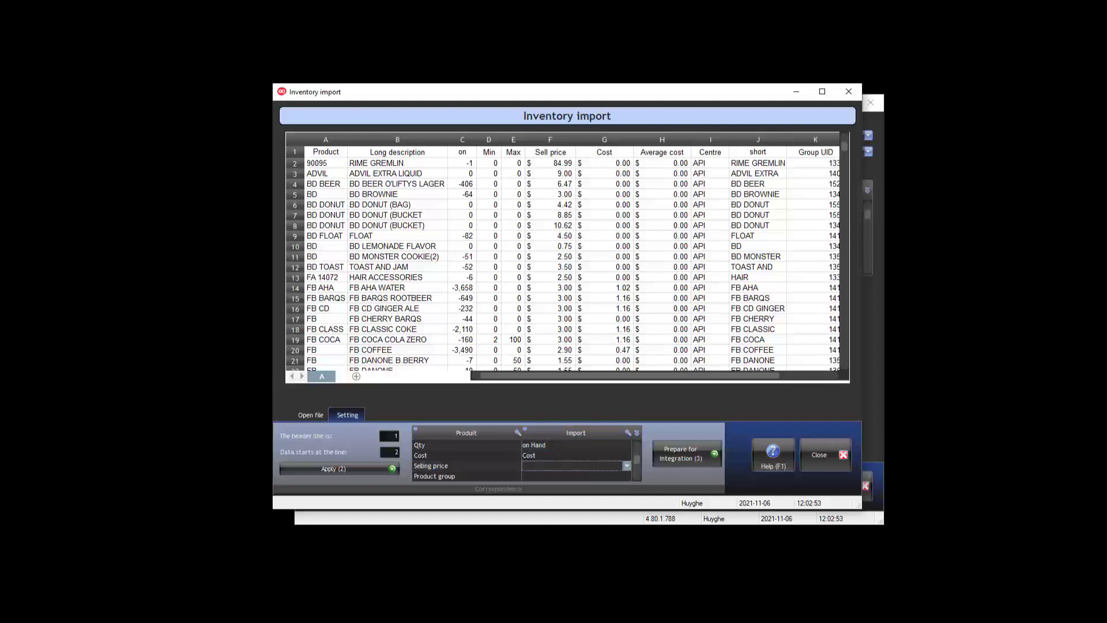
click(626, 465)
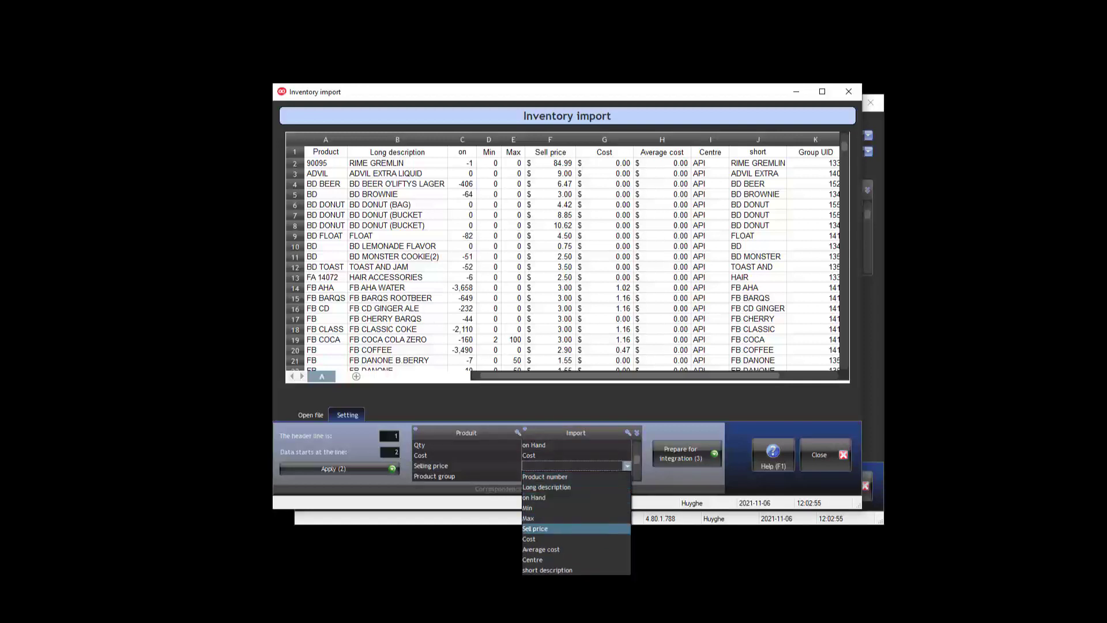
click(536, 528)
Match the Product group field to the Group UID column and the Supplier field to UID Supplier
click(577, 476)
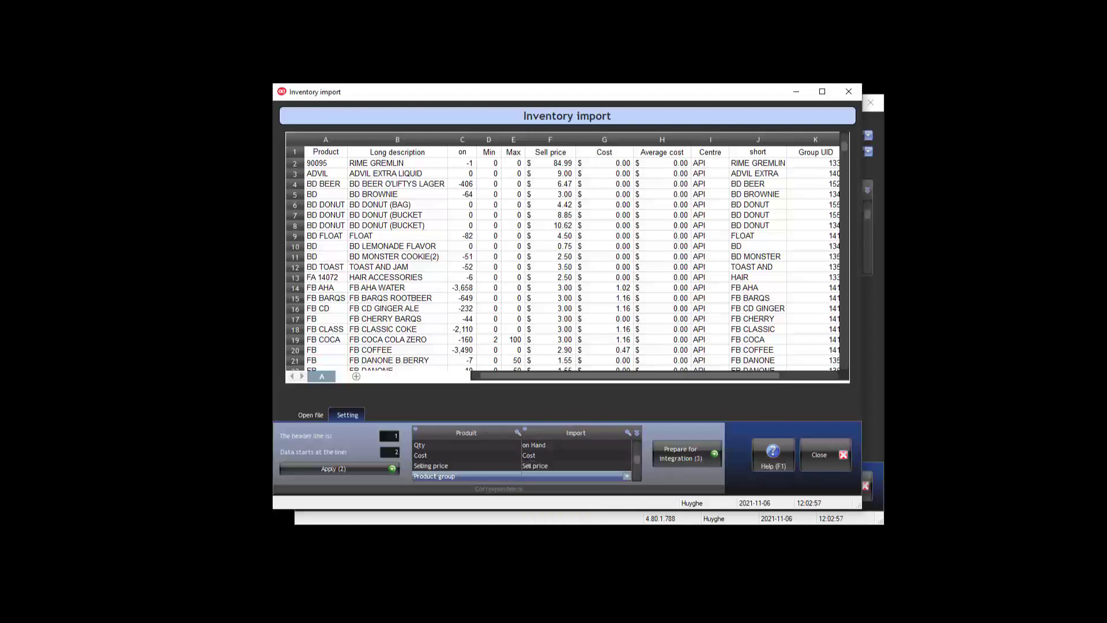
click(626, 475)
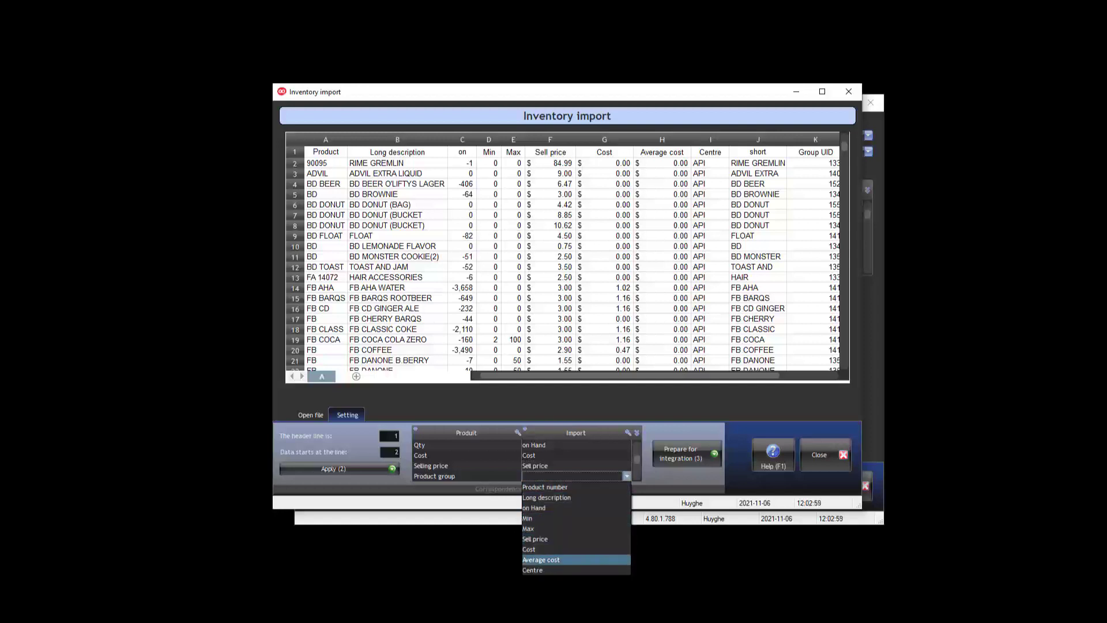
key(Return)
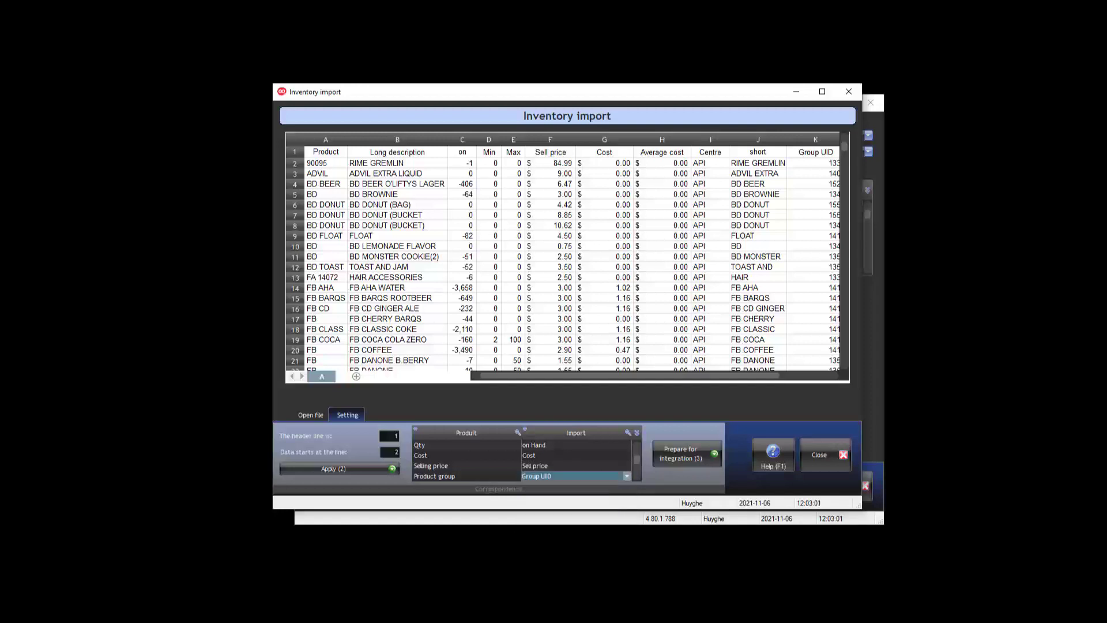
scroll(522, 460, down, 3)
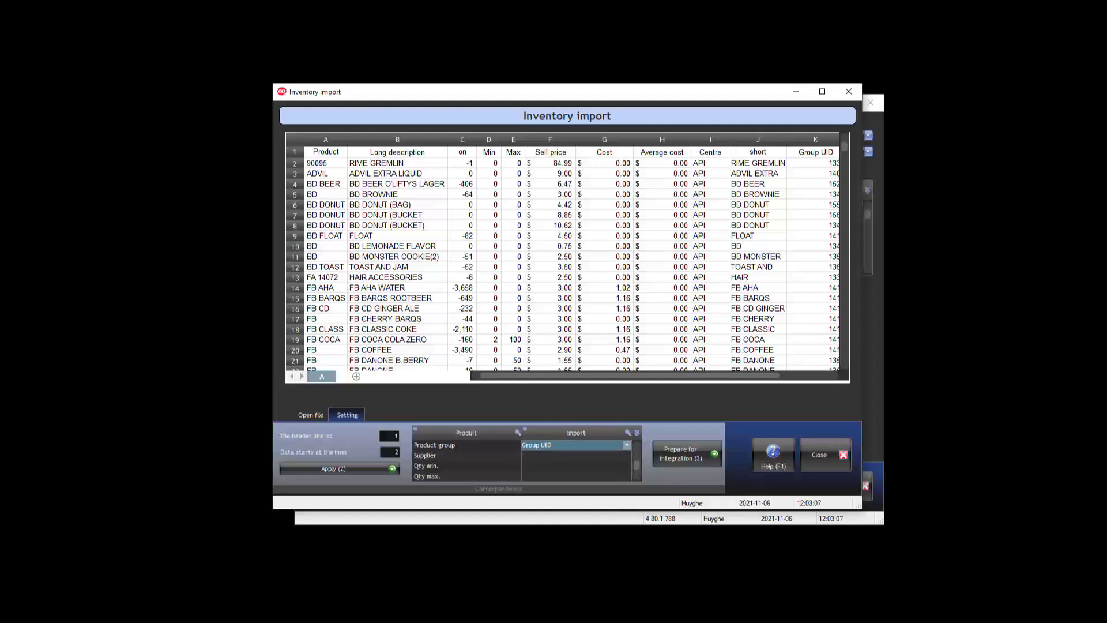
click(576, 455)
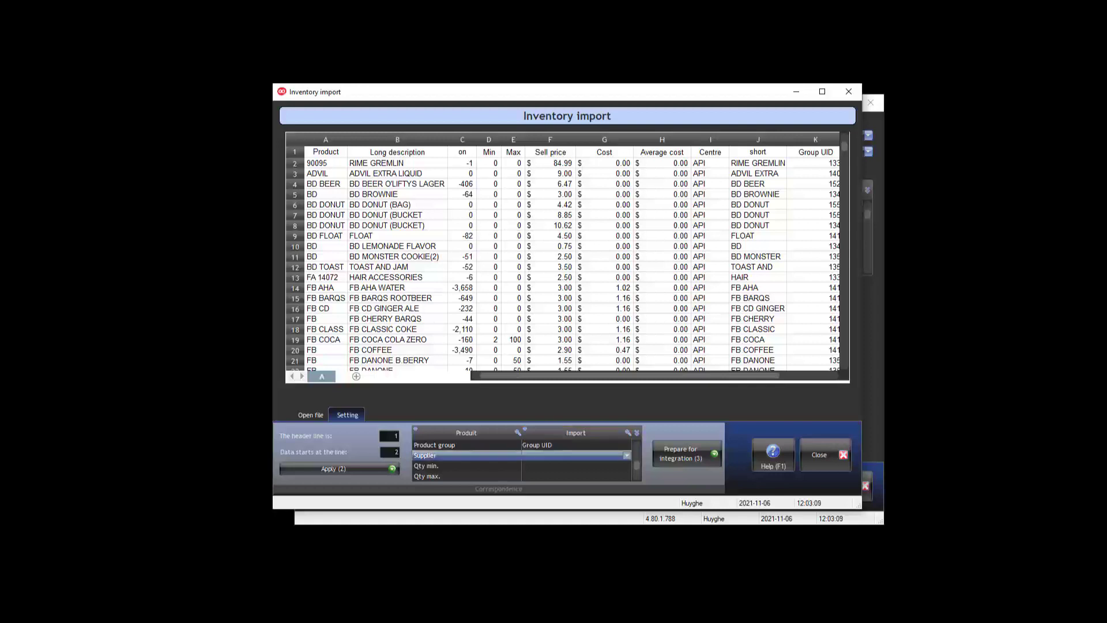
click(627, 456)
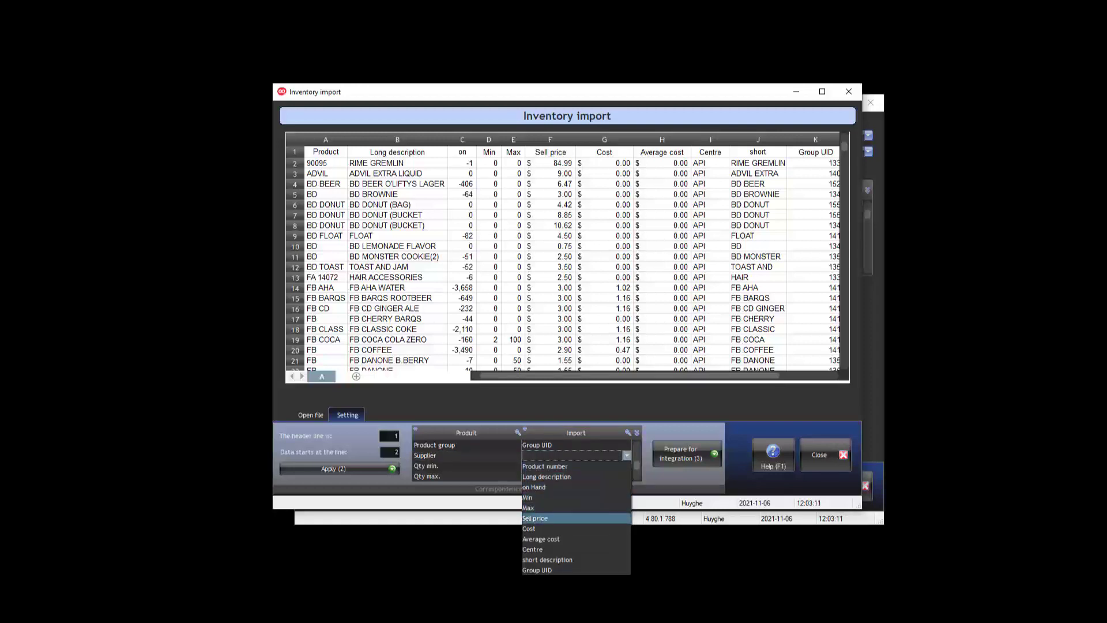
click(542, 579)
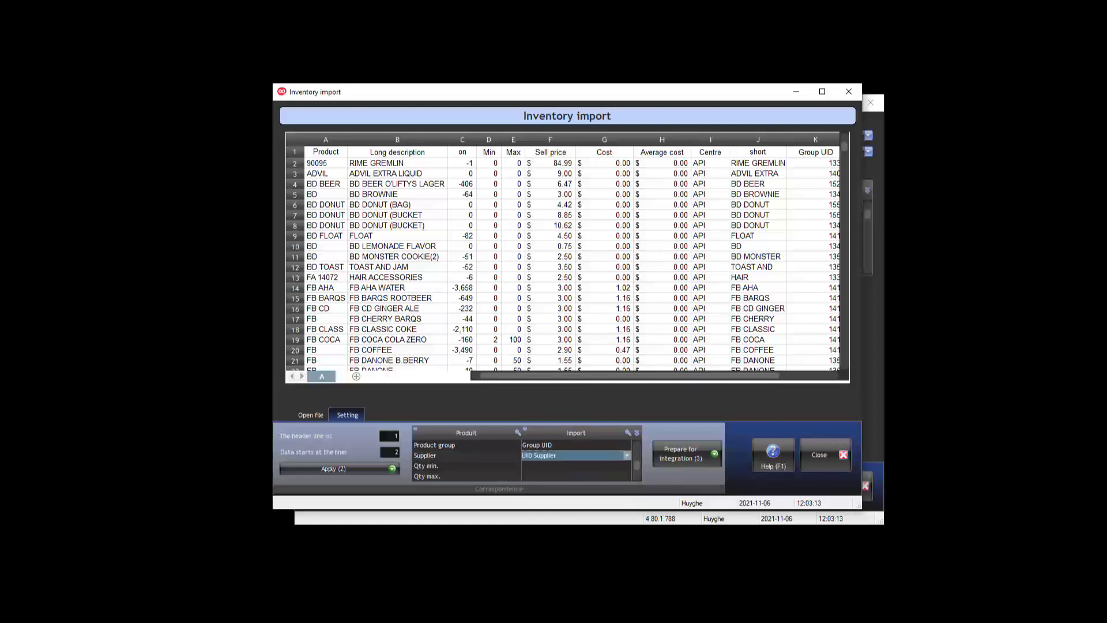
Match the Qty min. field to the Min column and the Qty max. field to the Max column
click(576, 466)
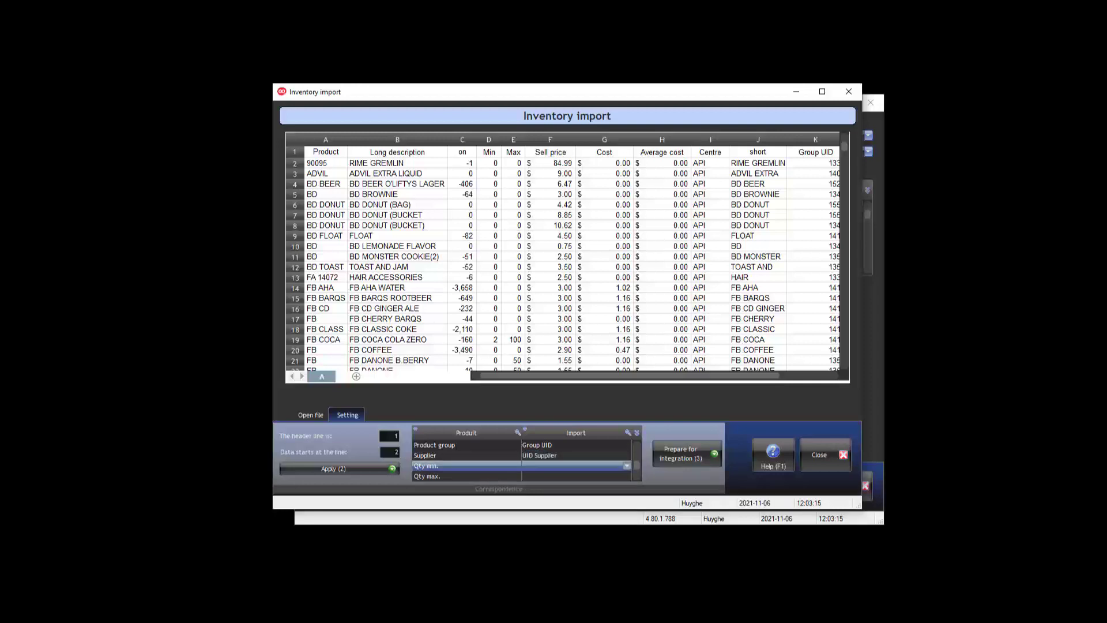
click(627, 465)
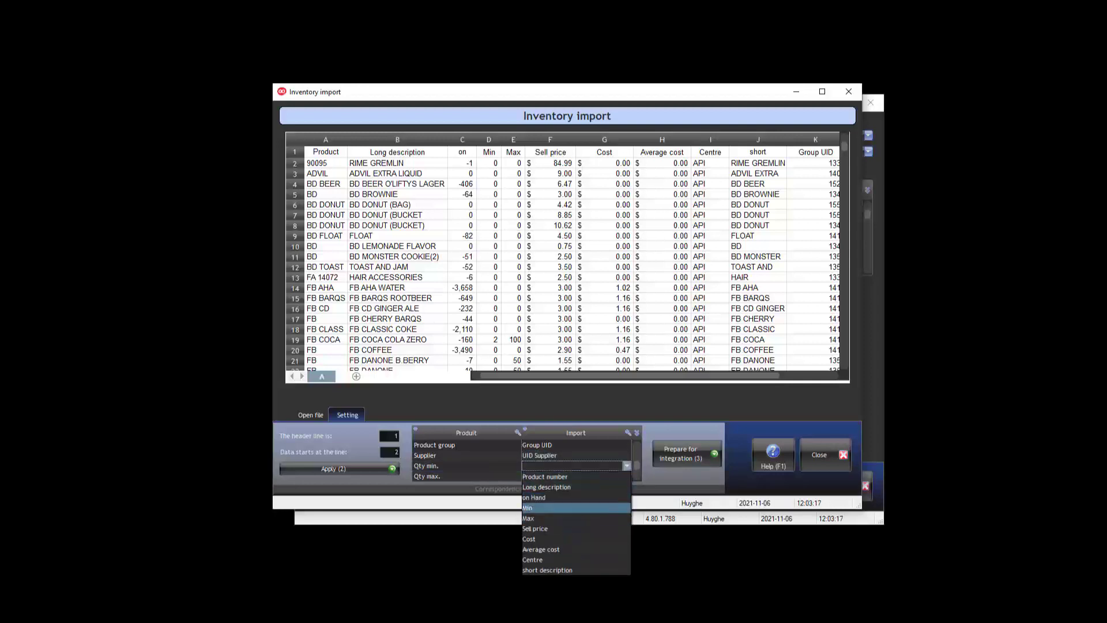
click(575, 507)
click(575, 476)
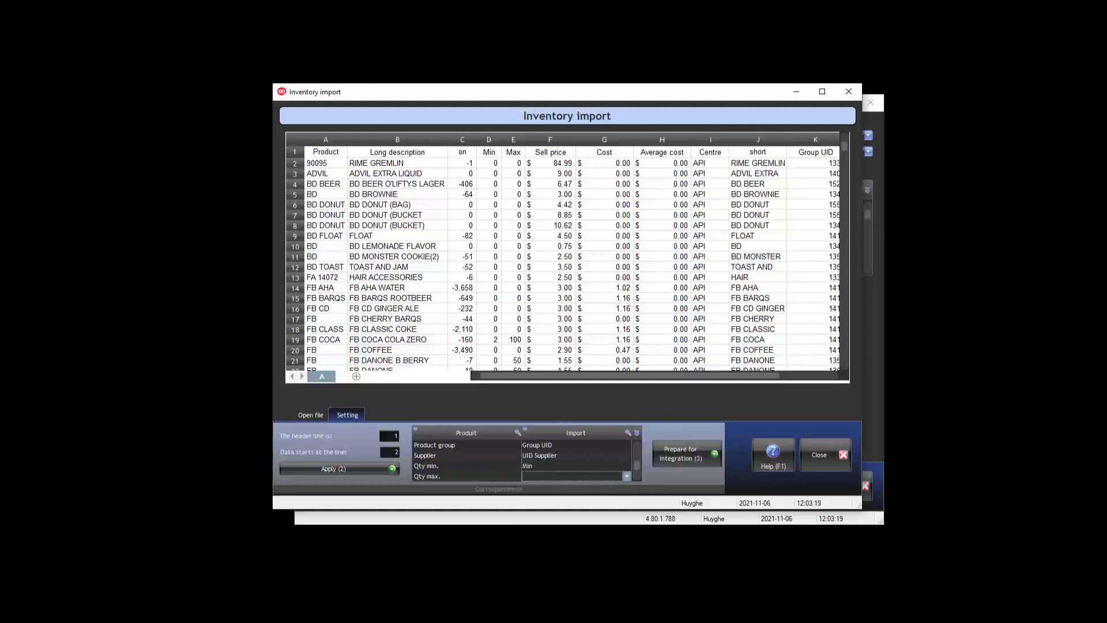
click(627, 476)
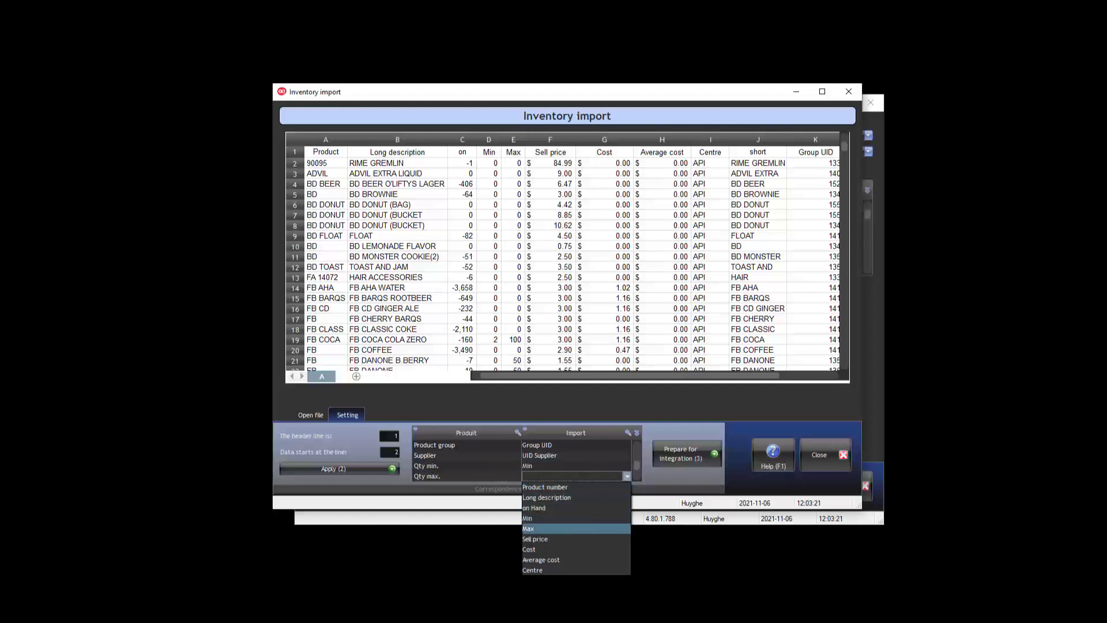
click(575, 528)
Match the Tax code field to the imported UID Group tax column
scroll(522, 460, down, 1)
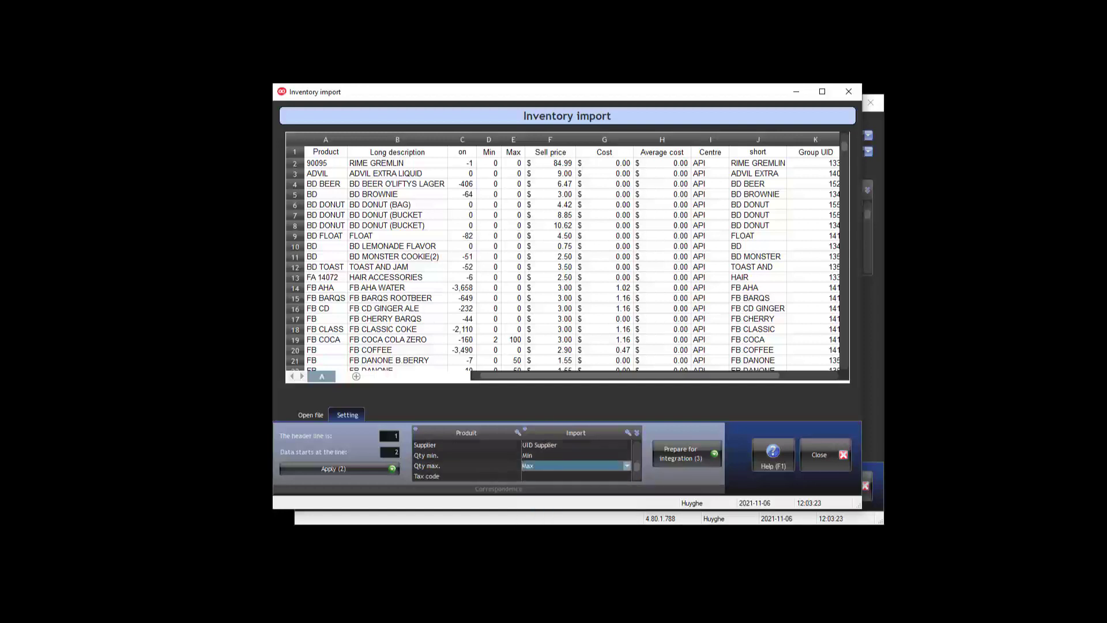
click(576, 475)
click(627, 476)
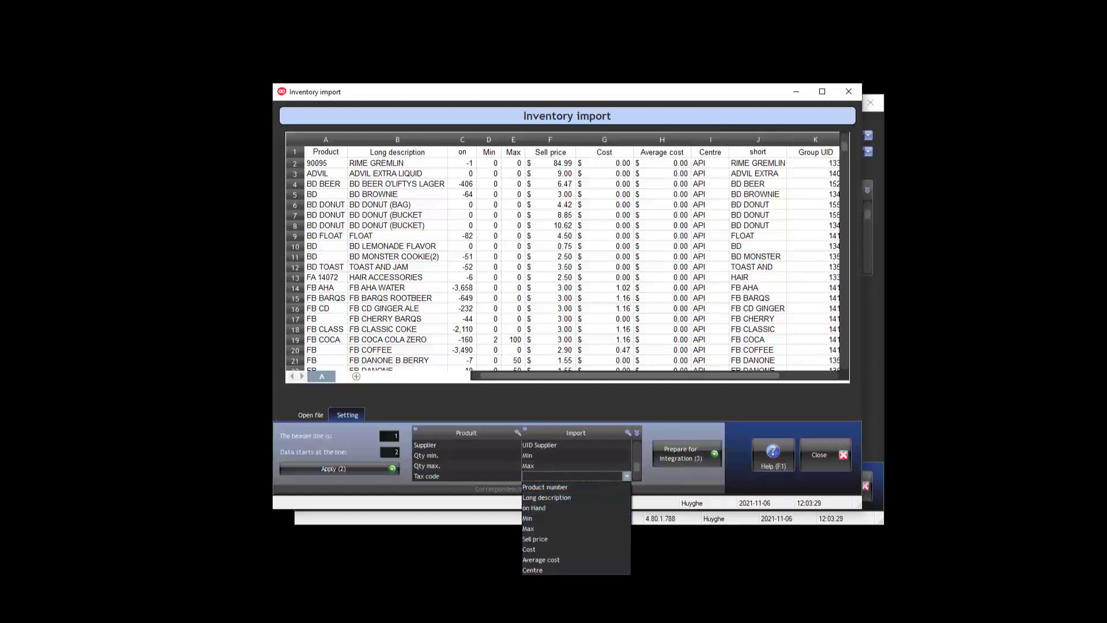
click(548, 569)
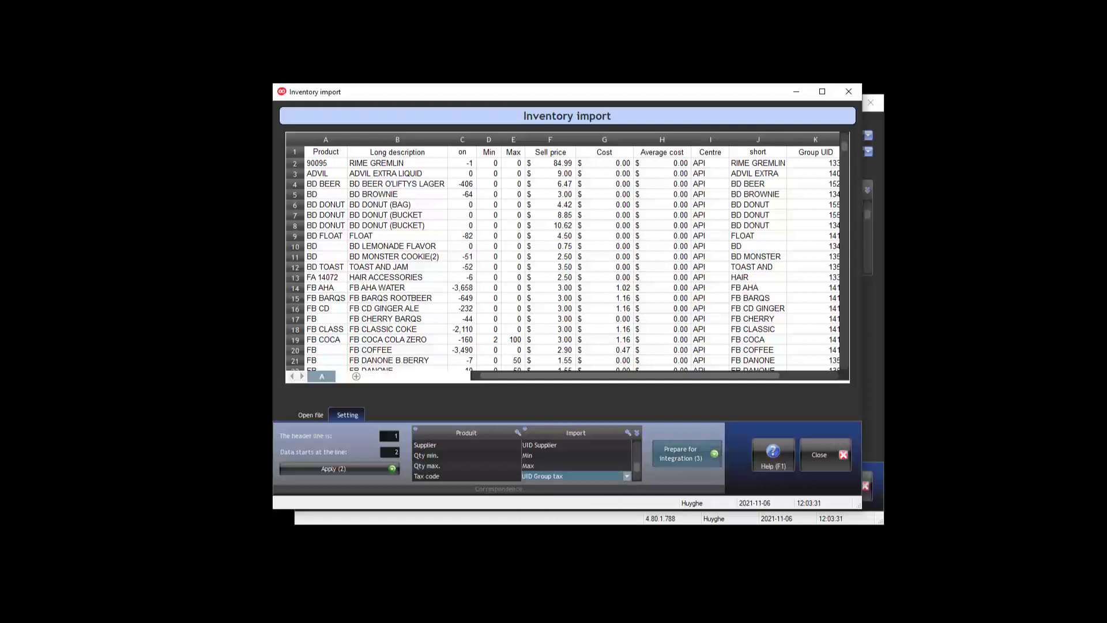
Prepare the matched data for integration and import the prepared product list after checking its rows
click(687, 454)
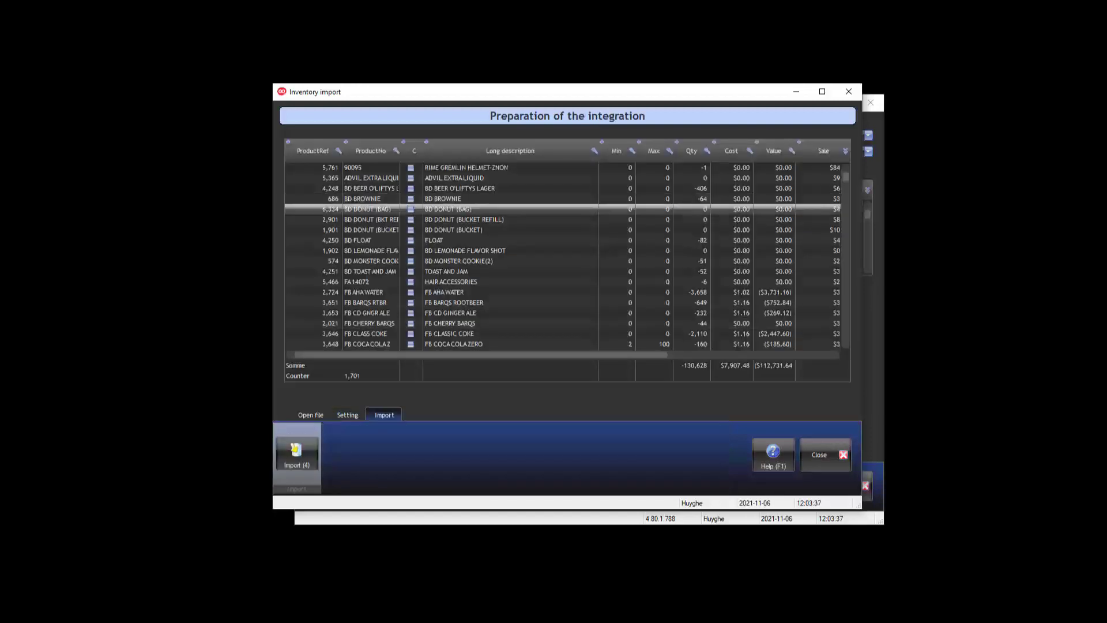
scroll(562, 257, down, 15)
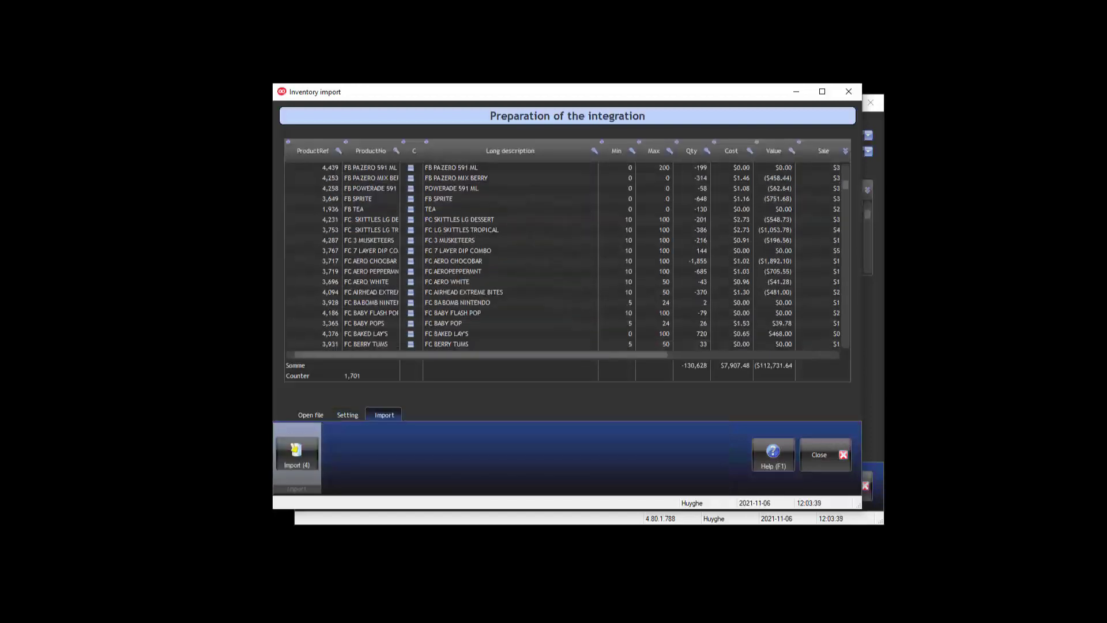
scroll(562, 257, down, 8)
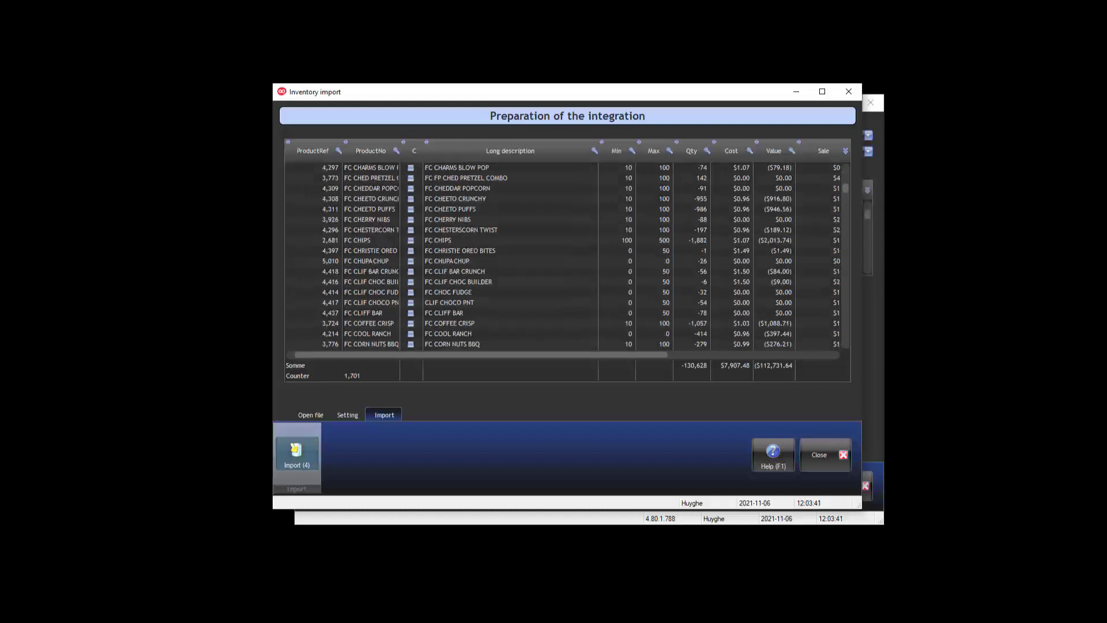
click(295, 450)
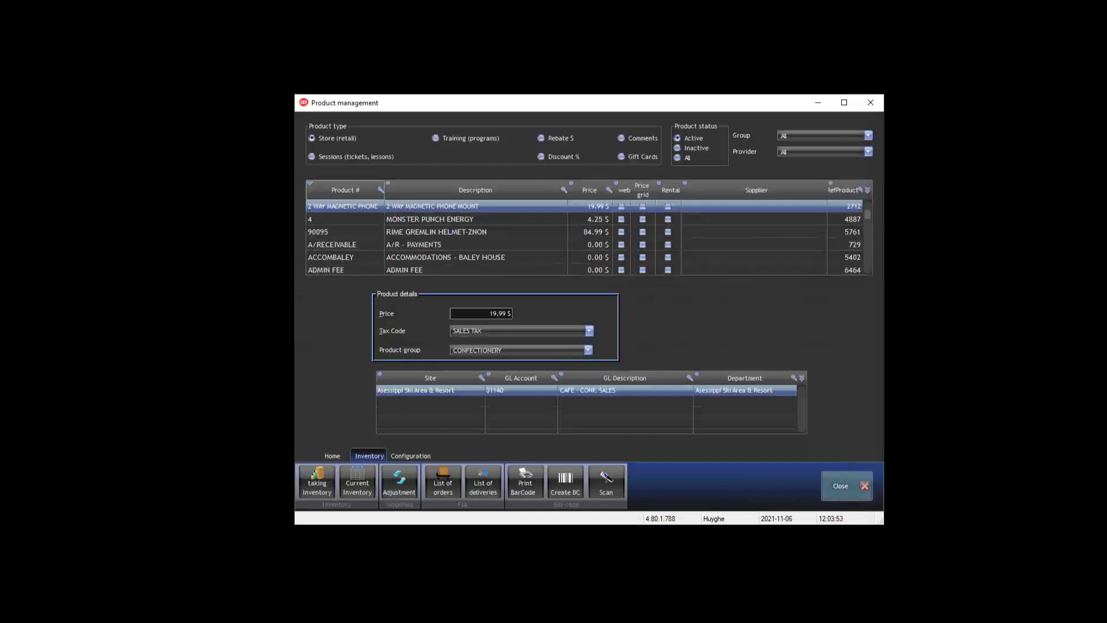
Review the product adjustment types defined in the parameters, including Initial inventory and Taking inventory, and return to the Back Office home
click(842, 486)
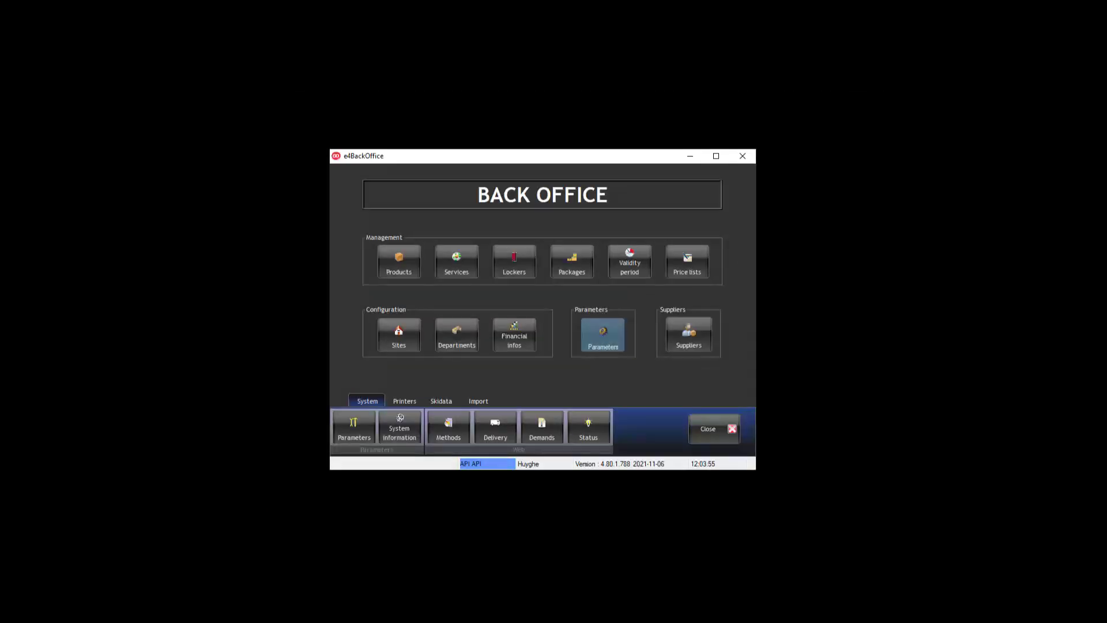
click(602, 334)
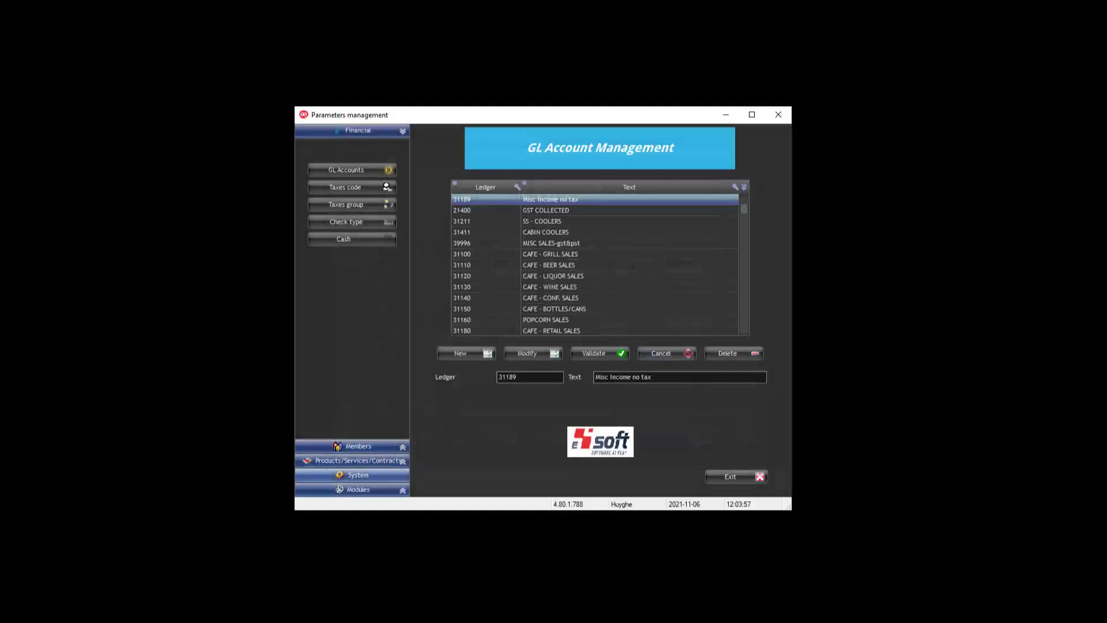
click(358, 460)
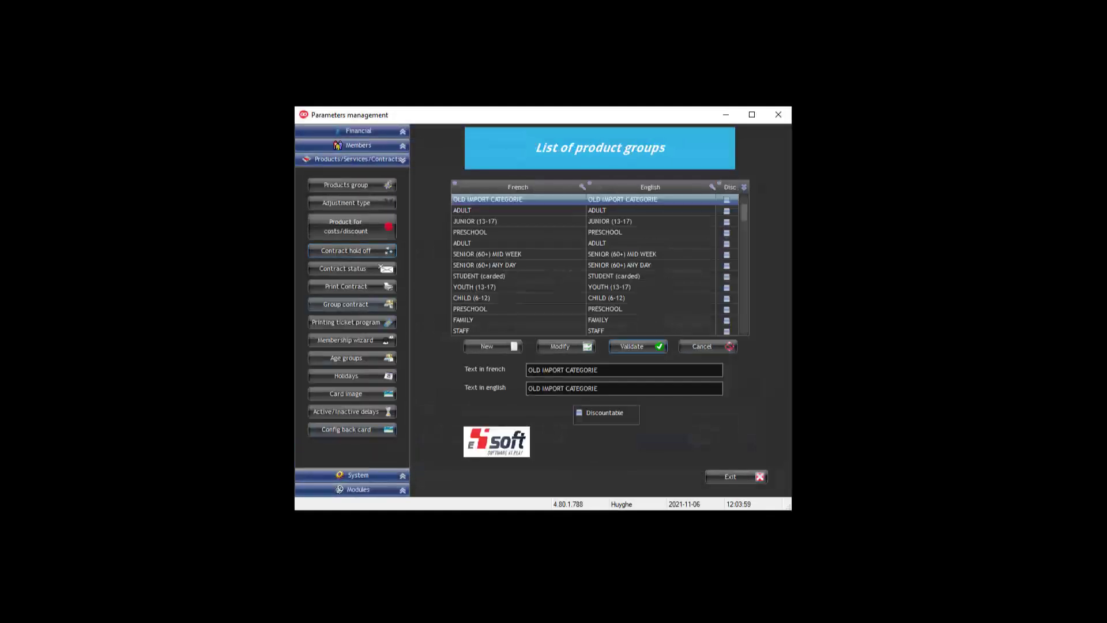
click(346, 203)
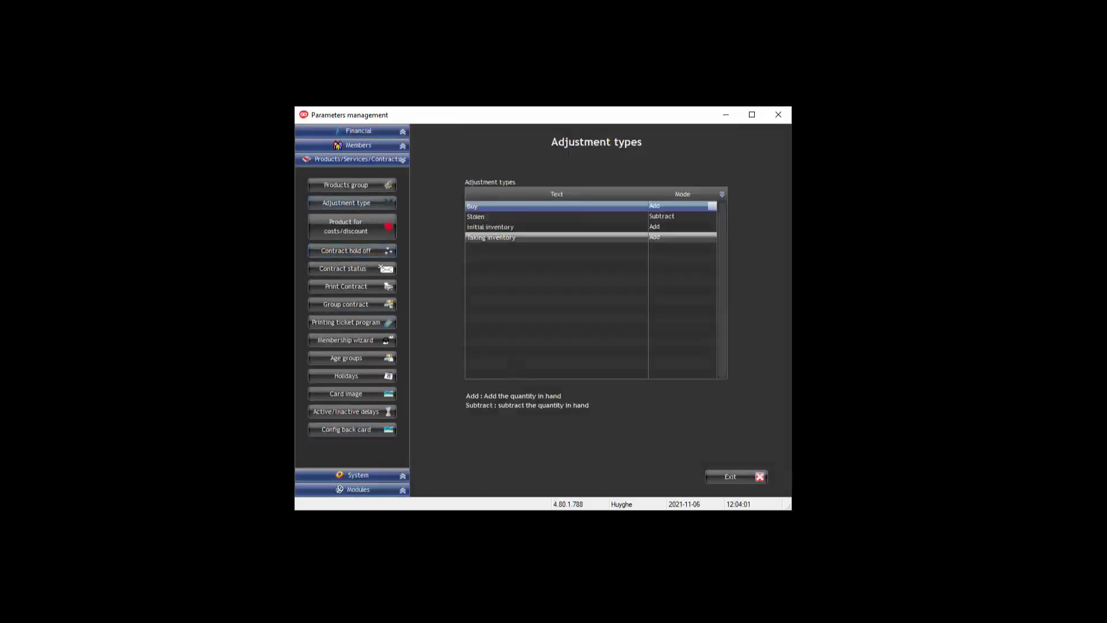
click(557, 227)
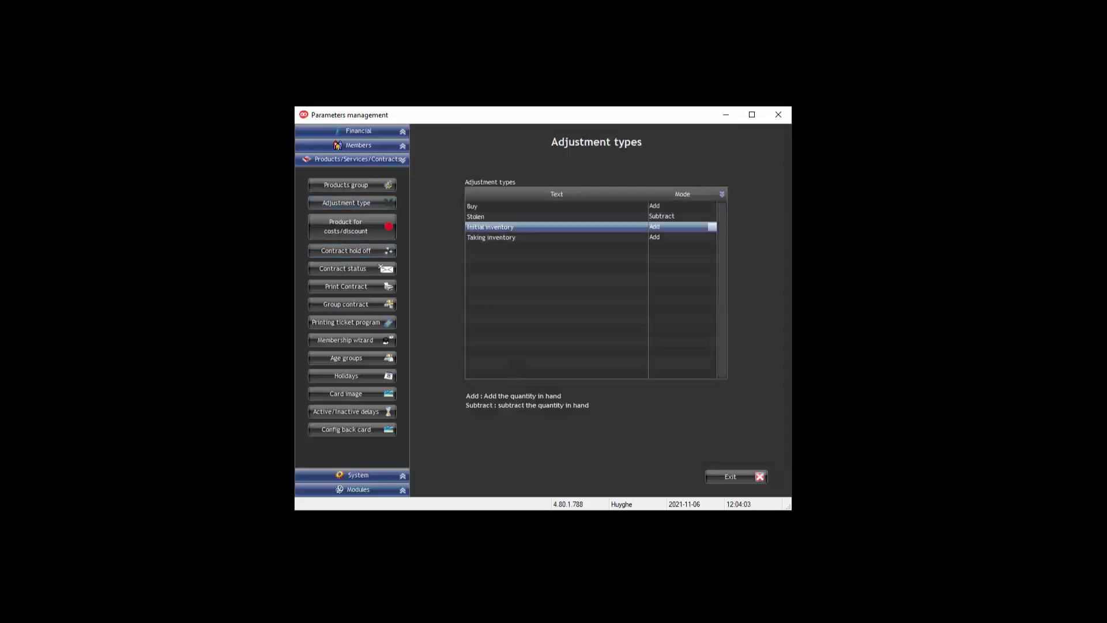
click(556, 237)
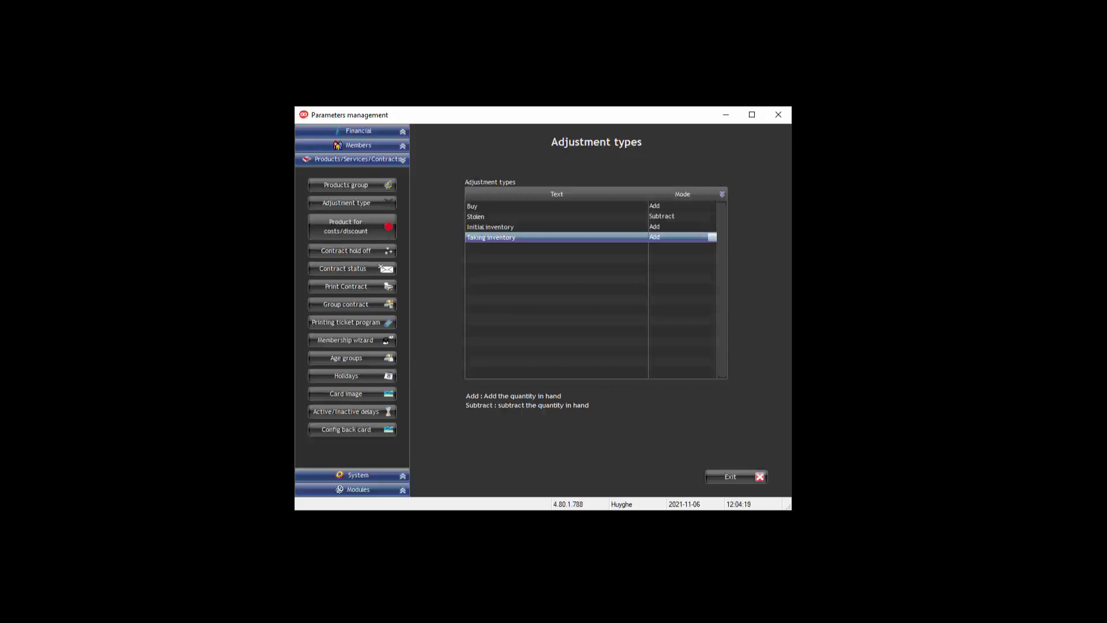
click(732, 477)
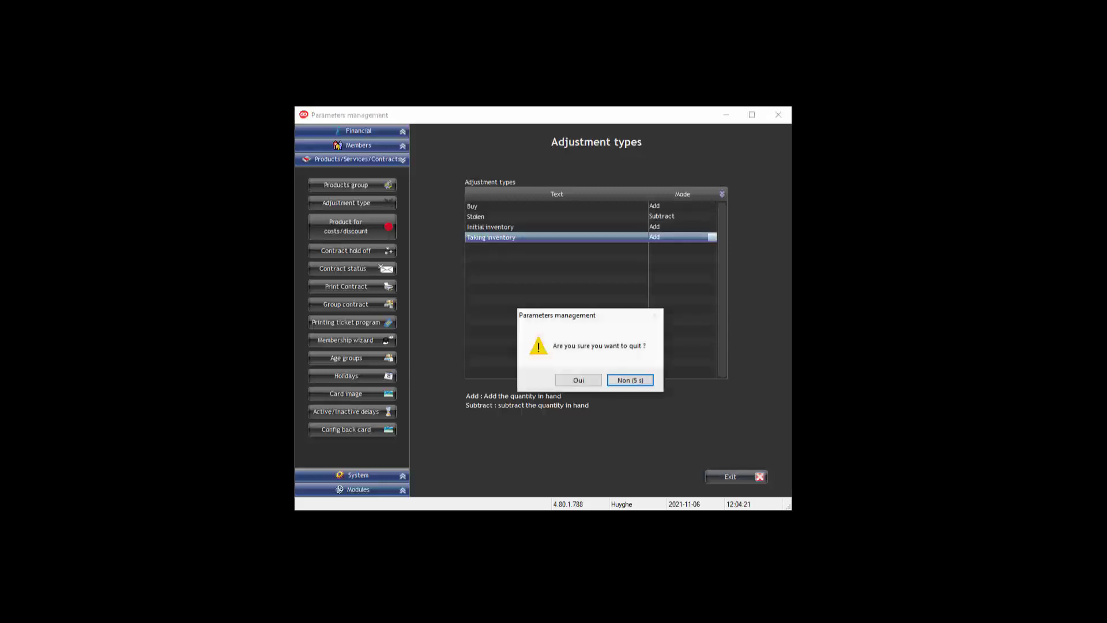
click(578, 380)
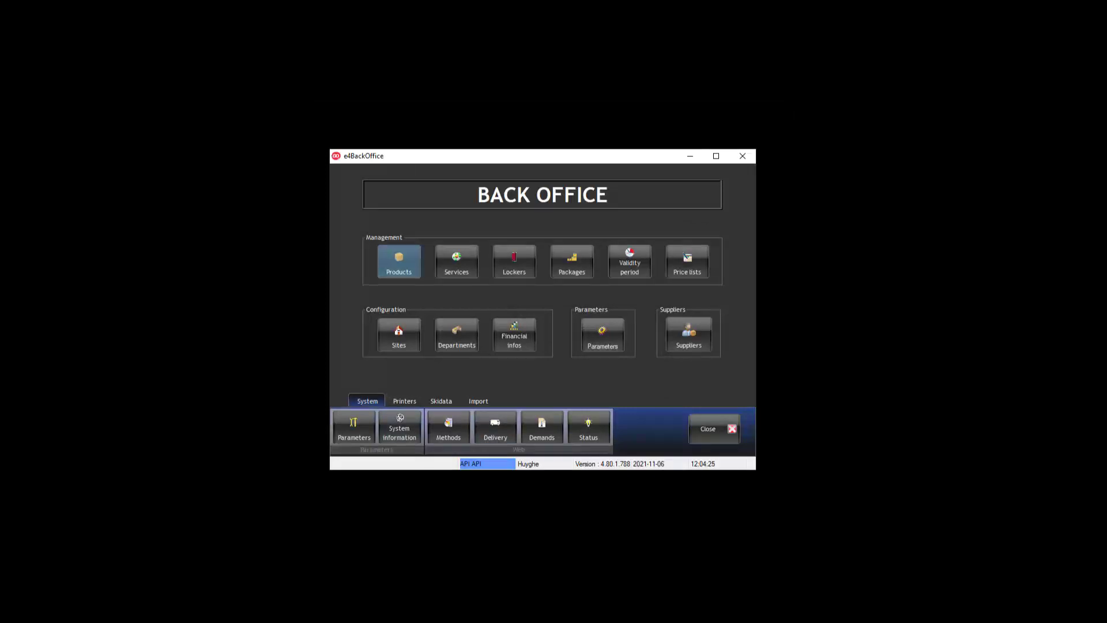
Start an inventory adjustment from product management and look through the available product group filters
click(399, 261)
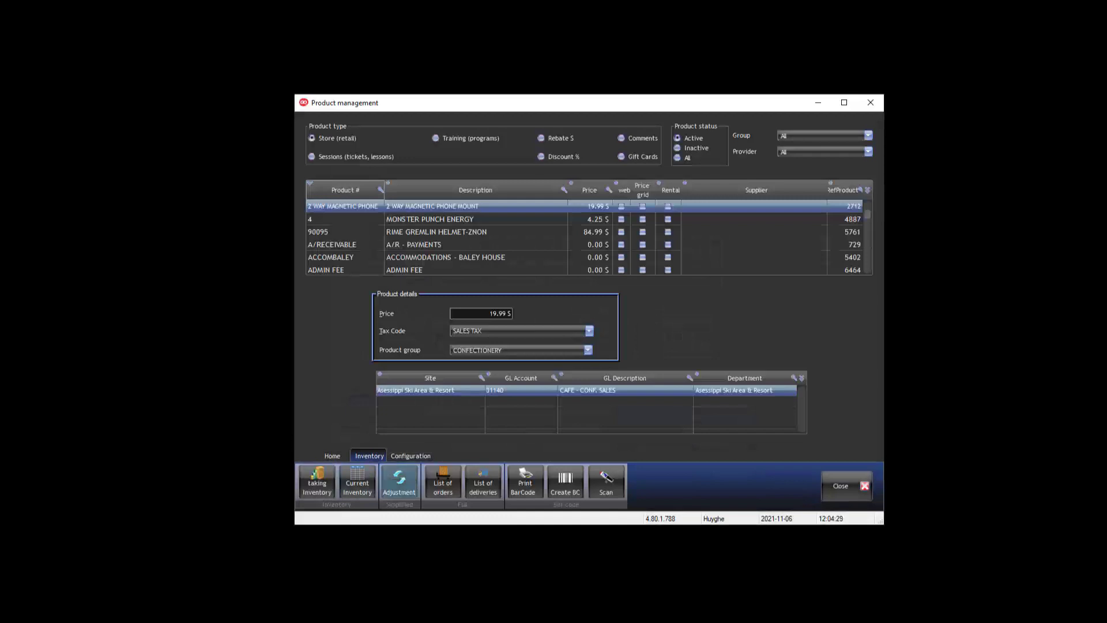
click(399, 483)
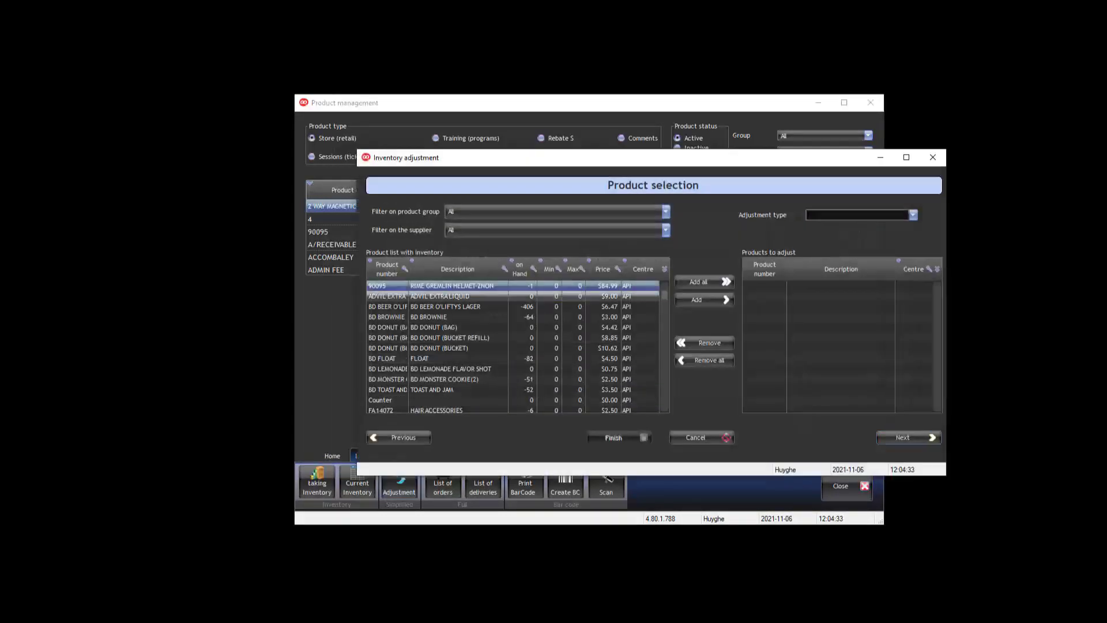
click(554, 211)
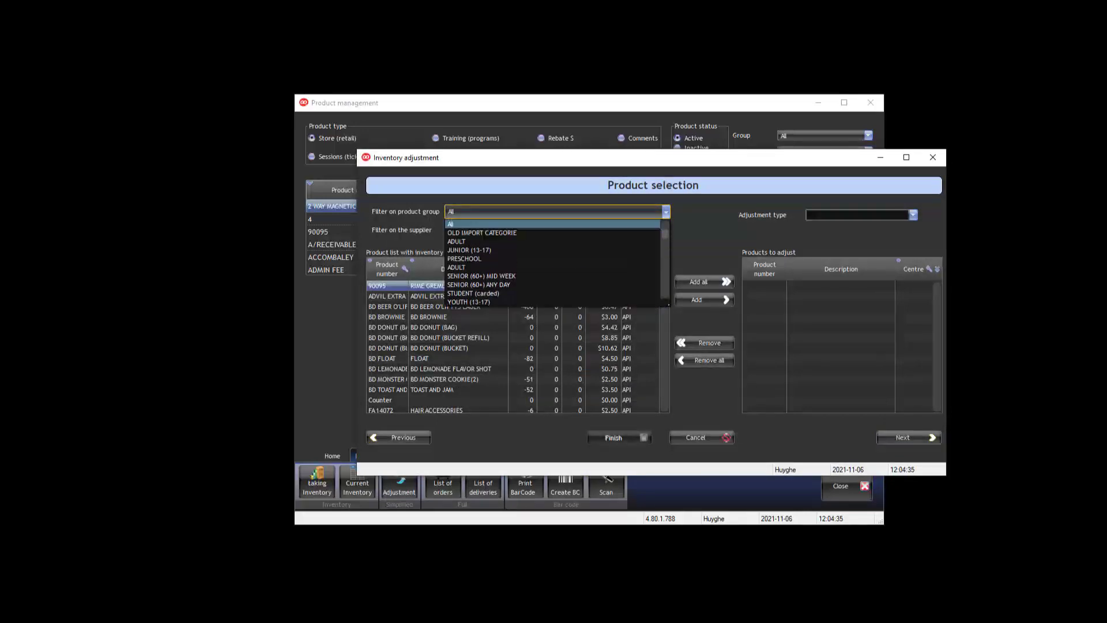
key(Escape)
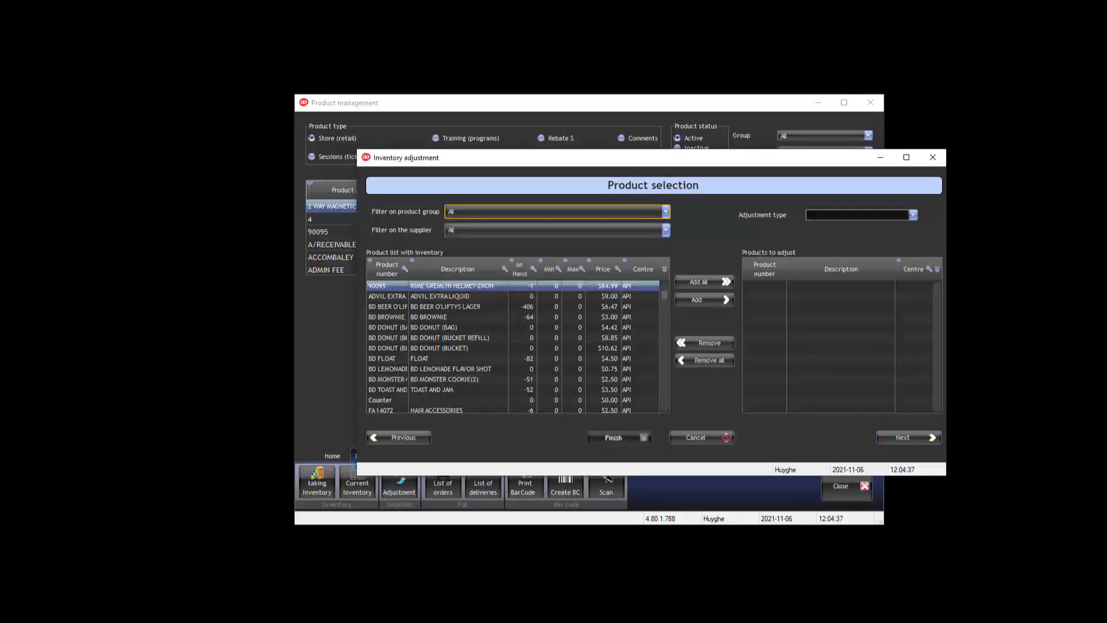
Filter the adjustment's product list by the PRESCHOOL product group and the supplier GB BURTON CANADA
click(554, 212)
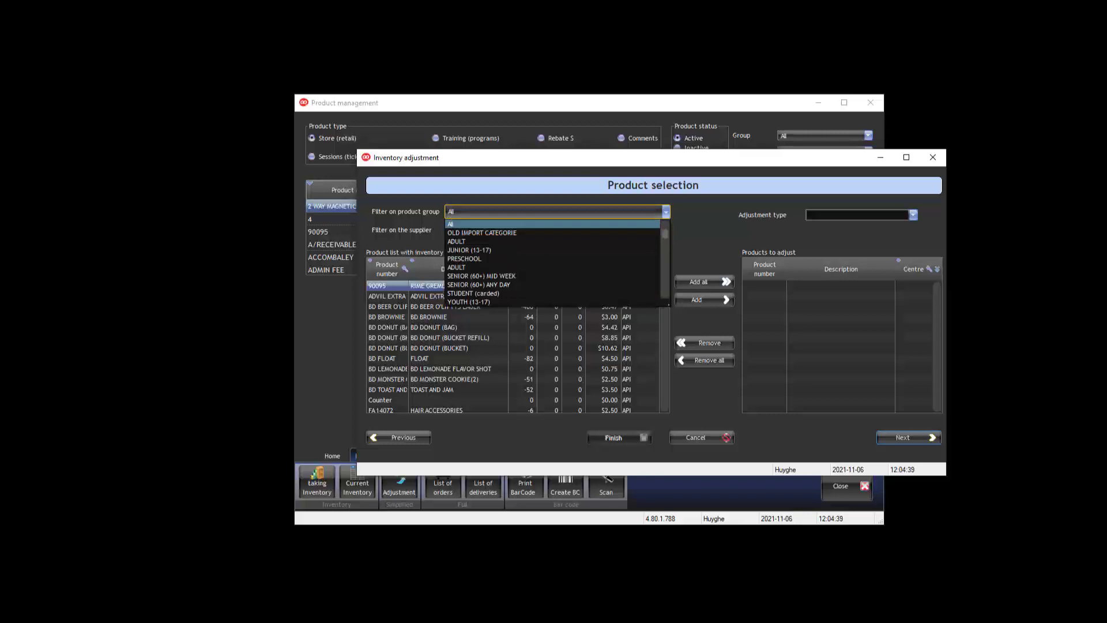
key(Down)
key(Down)
key(Down)
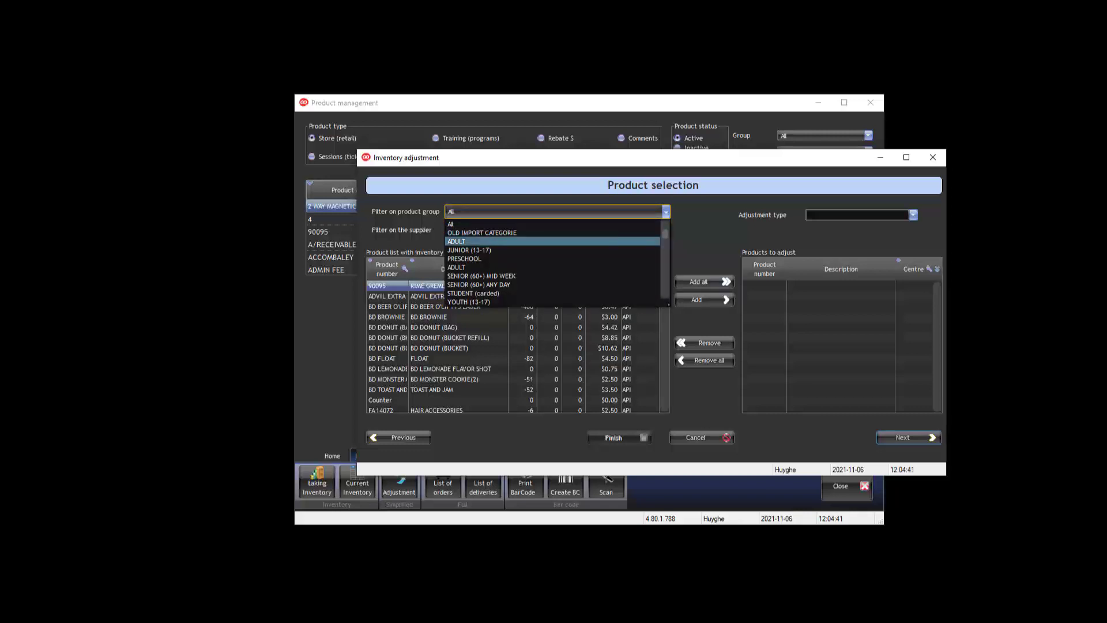
key(Return)
key(Tab)
key(alt+Down)
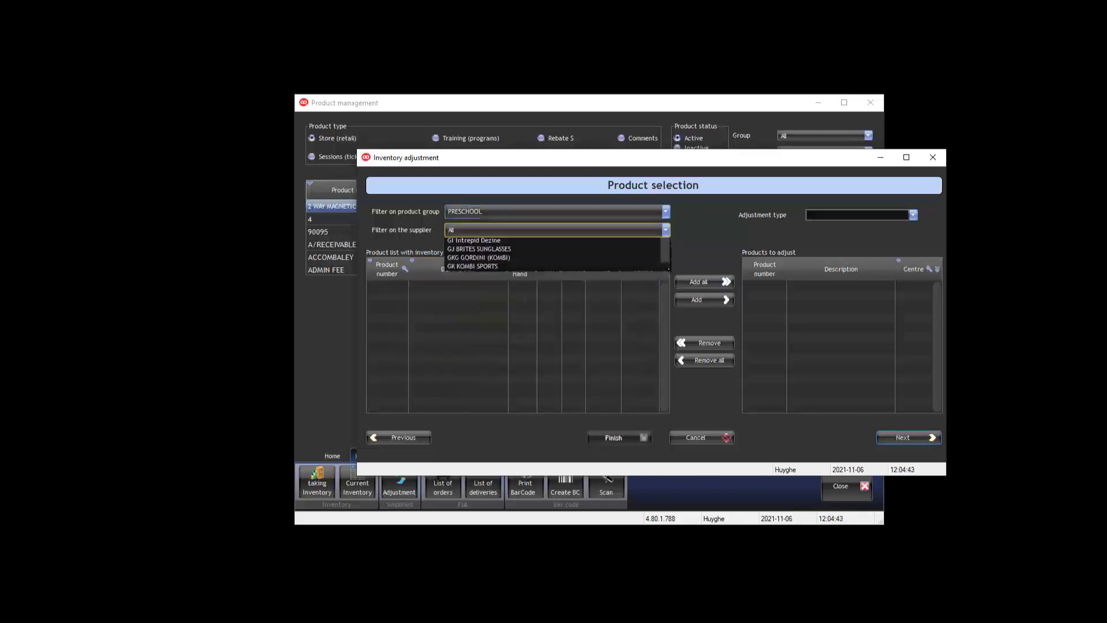
key(Down)
key(Down)
key(Return)
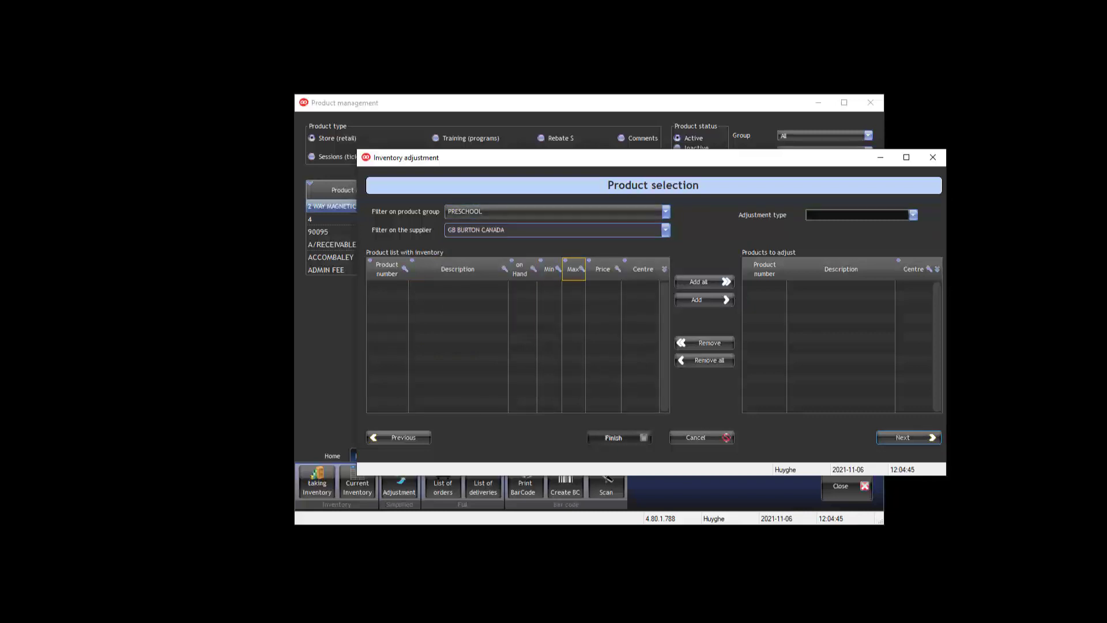
Reset both the product group filter and the supplier filter to All
key(shift+Tab)
key(alt+Down)
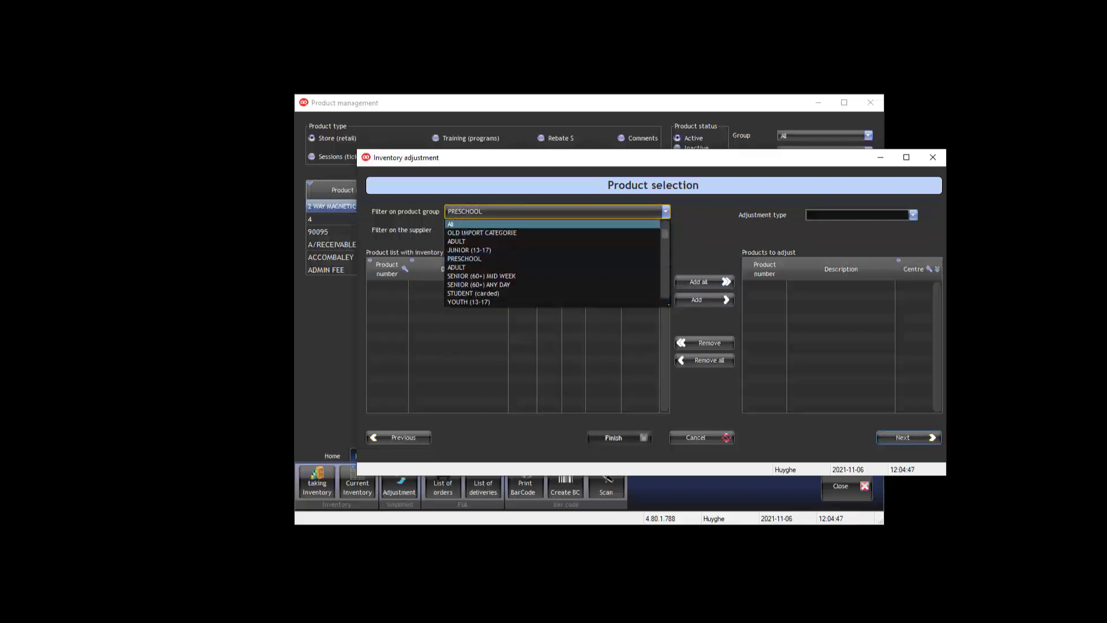
click(552, 224)
click(665, 230)
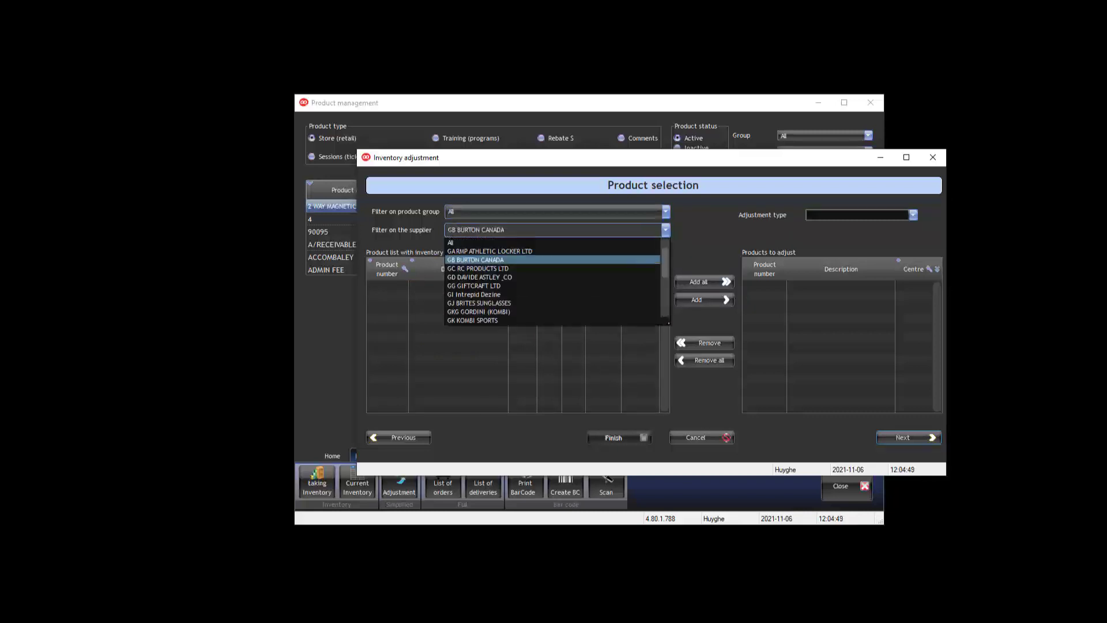
click(522, 242)
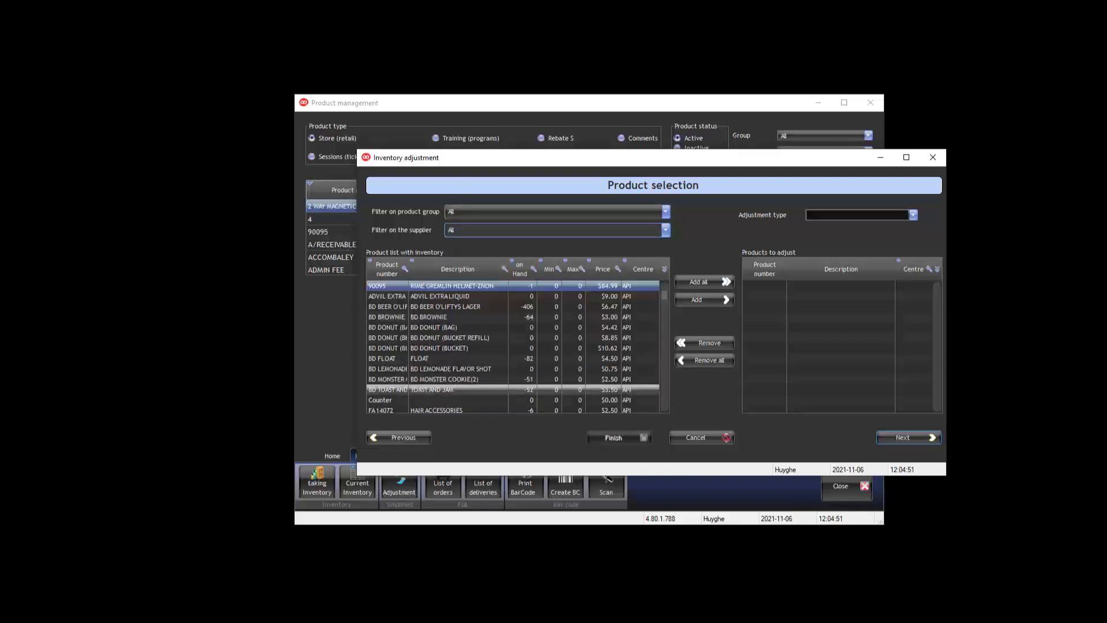
Choose the Stolen adjustment type and add BD BEER O'LIFTYS LAGER to the products to adjust
click(459, 307)
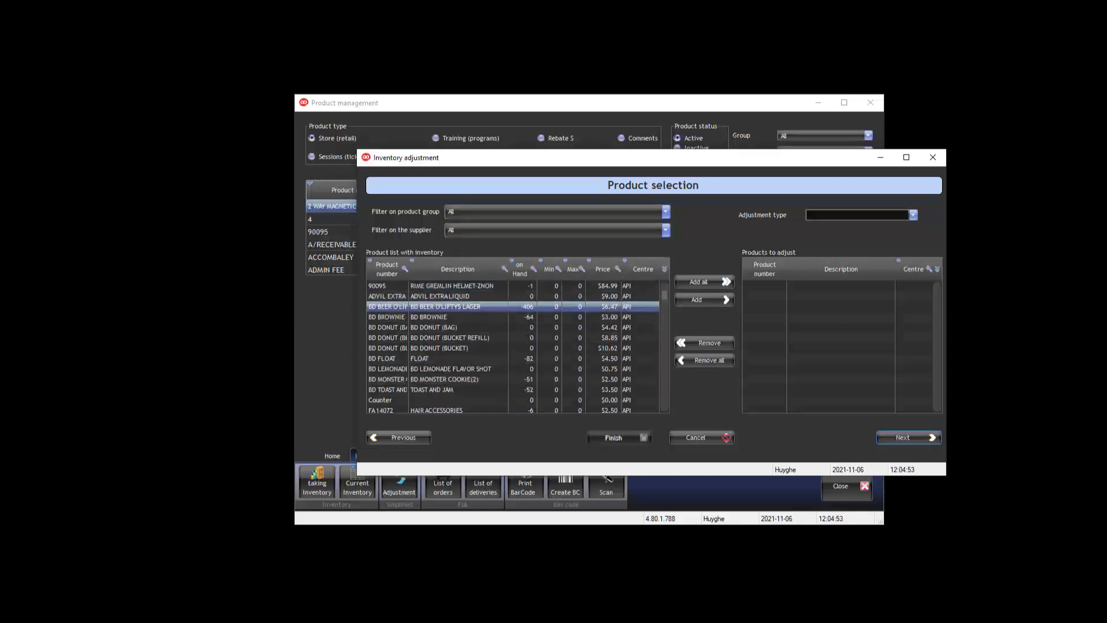
click(913, 215)
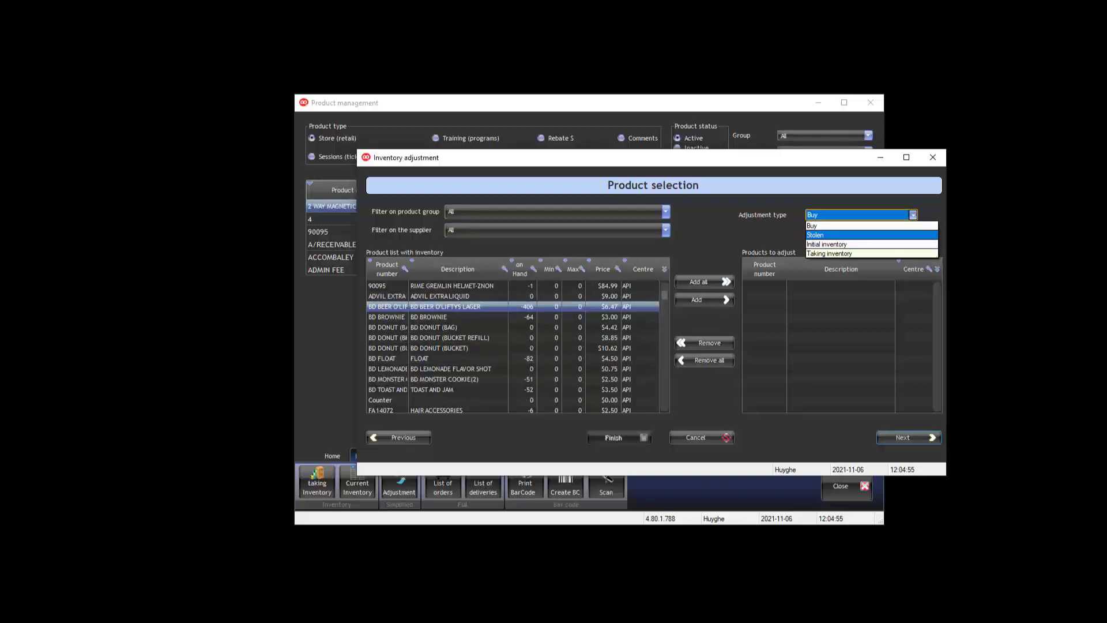
key(Return)
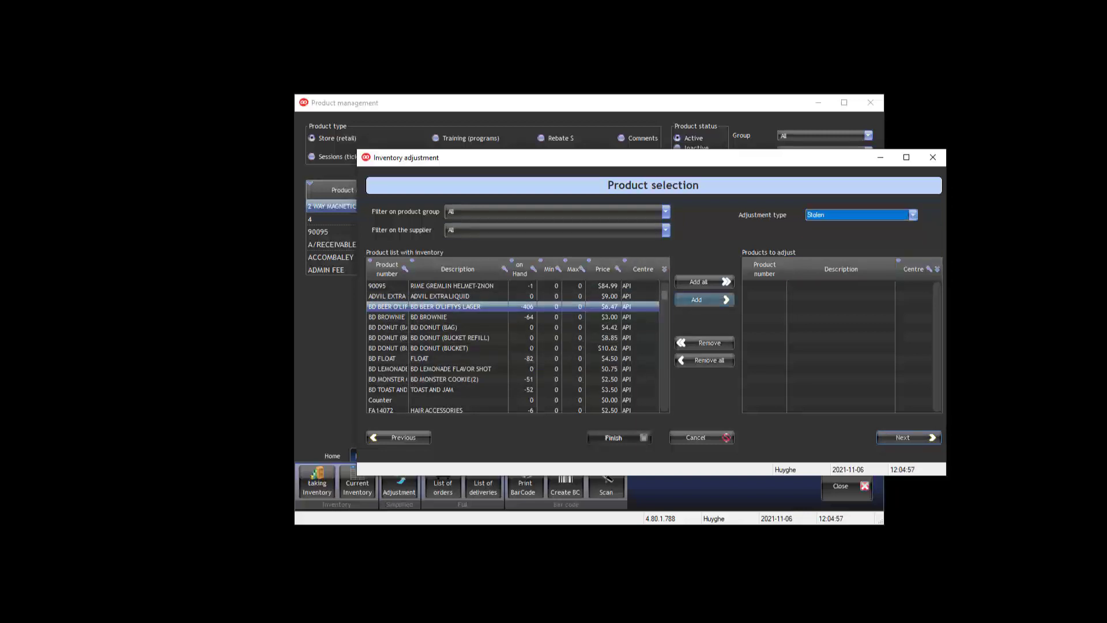
click(704, 300)
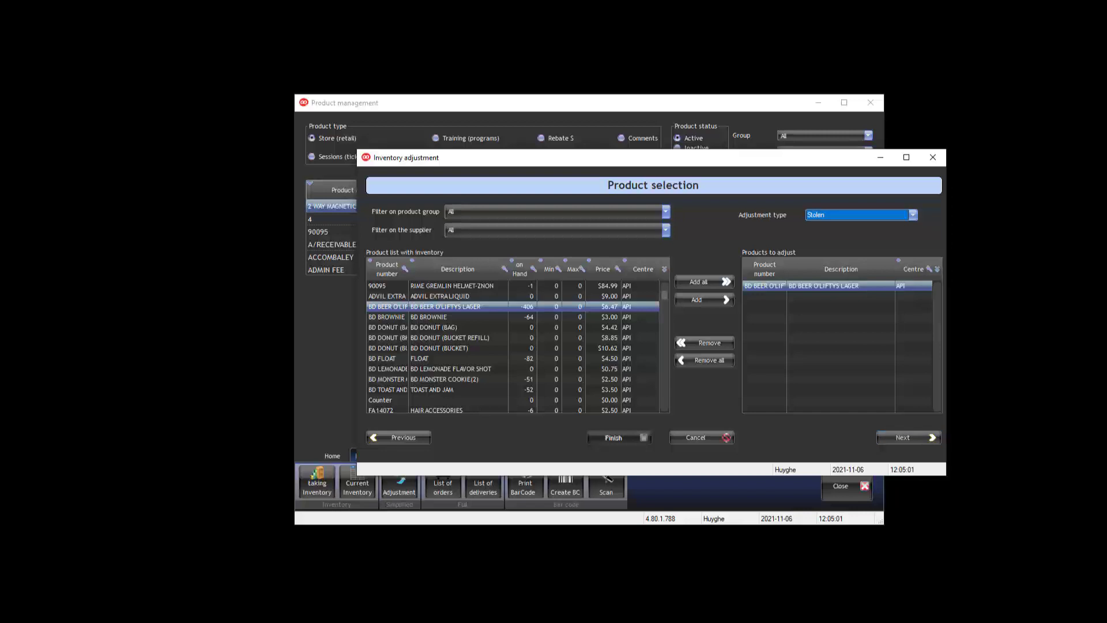
Set the quantity to subtract for BD BEER O'LIFTYS LAGER to 500 in the adjustment details
click(909, 437)
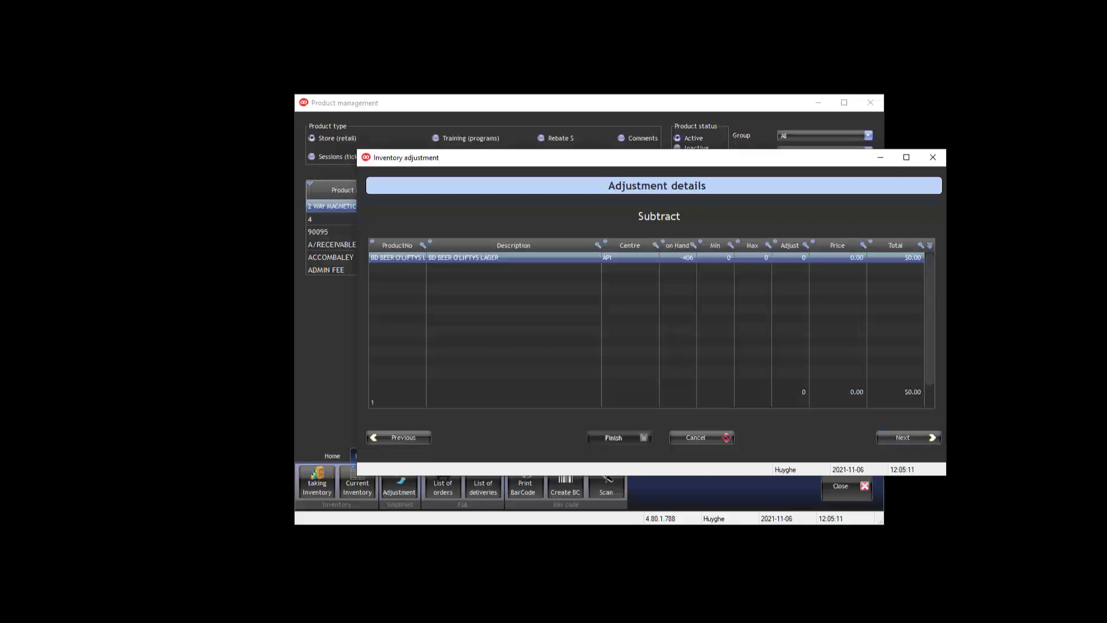
key(Return)
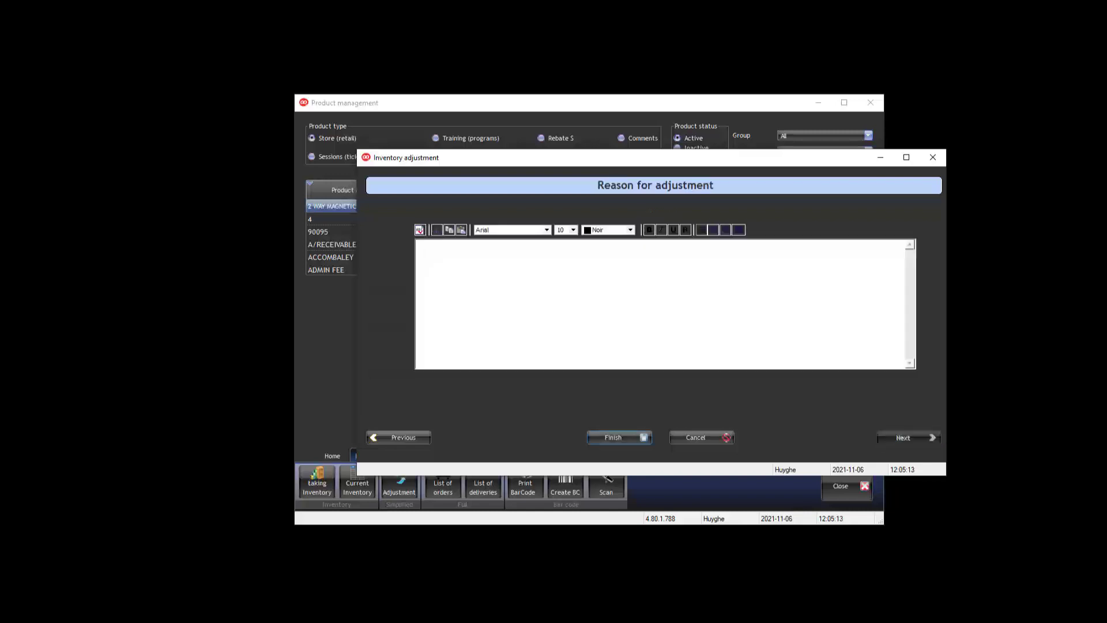
click(400, 437)
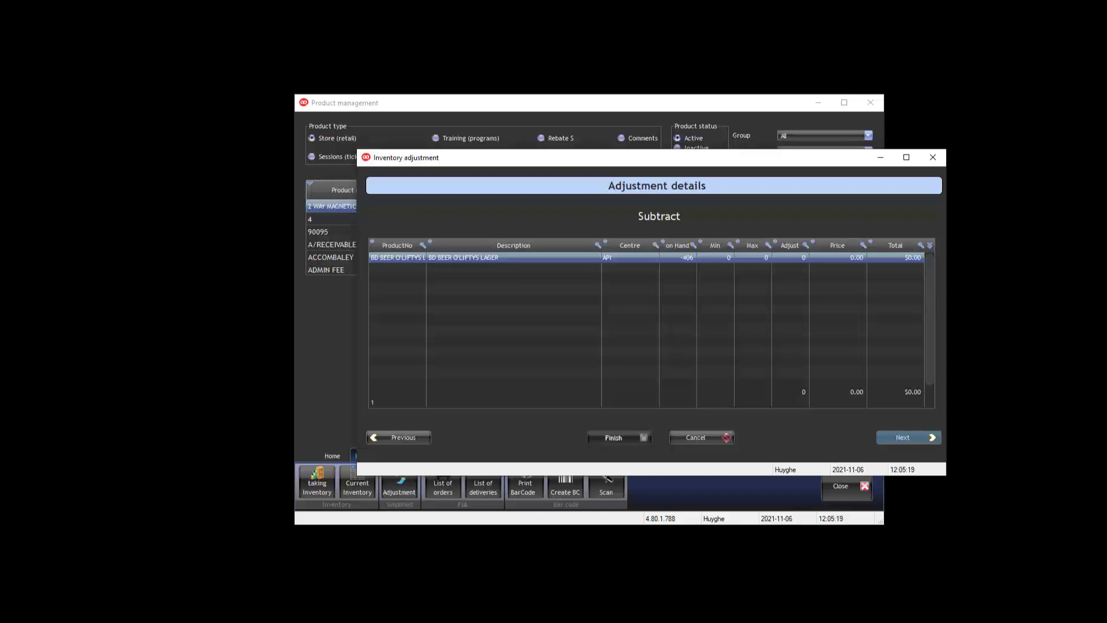
click(802, 257)
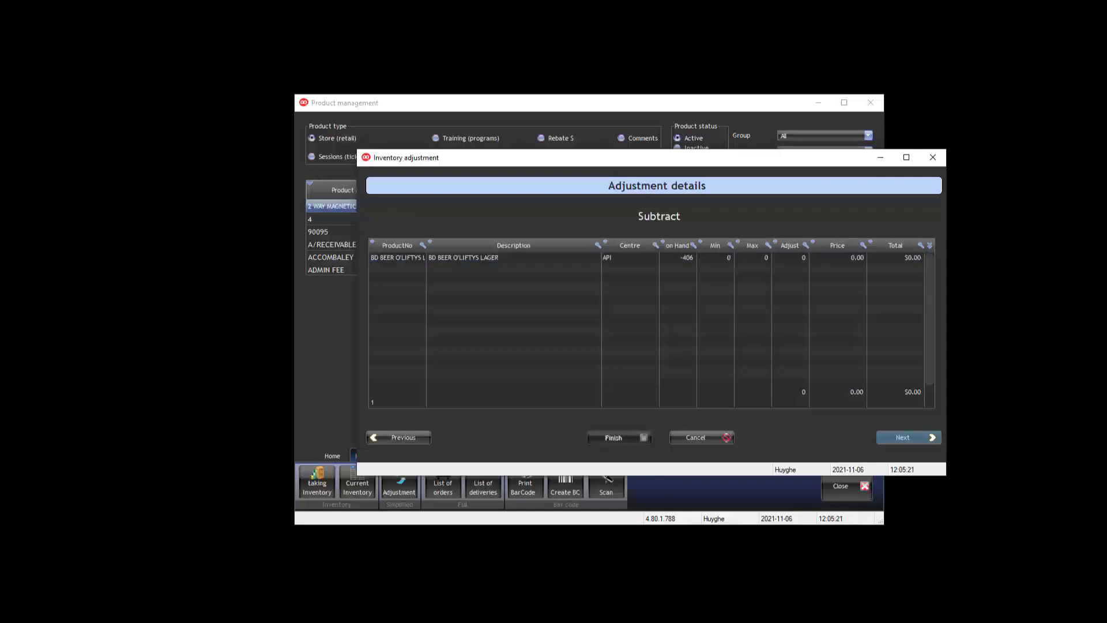
key(Delete)
text(500)
key(Return)
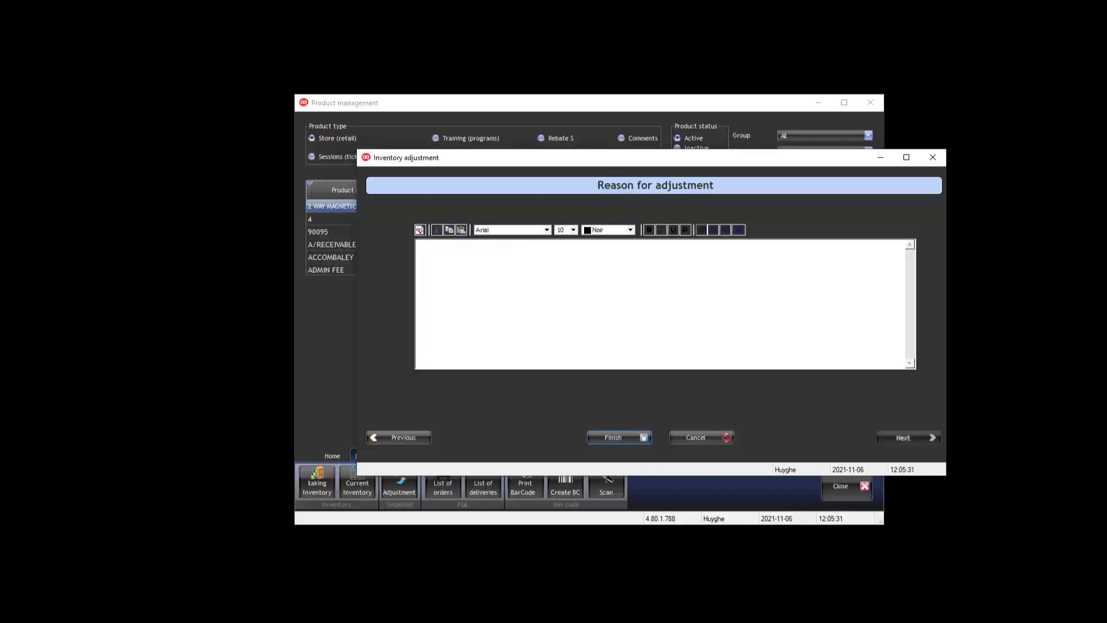
Enter "...." as the reason for adjustment and finish the inventory adjustment
text(....)
key(Return)
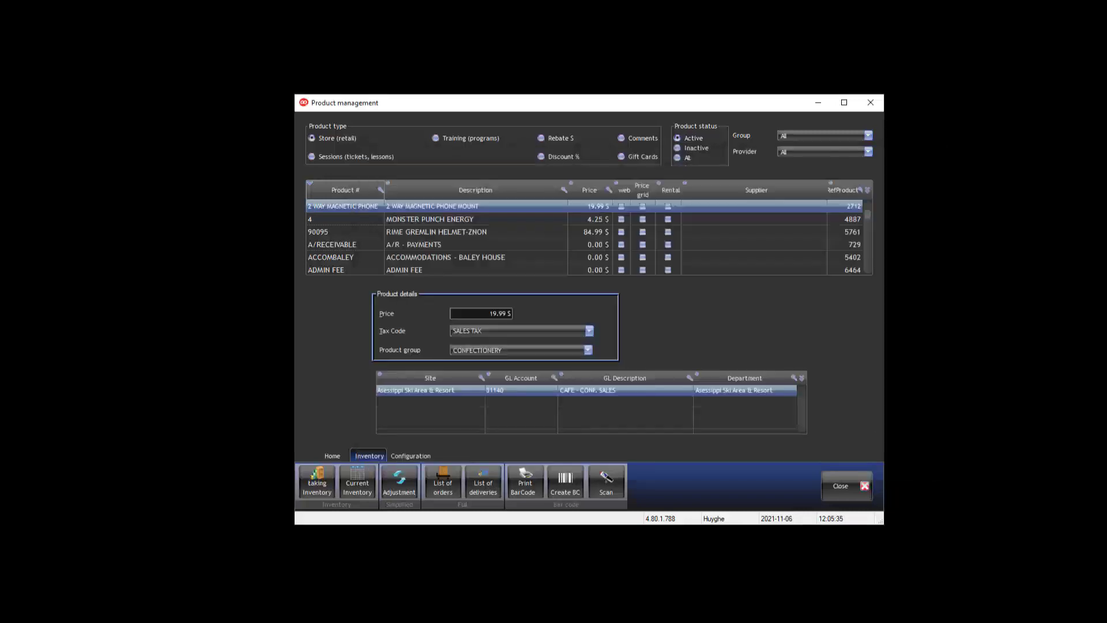